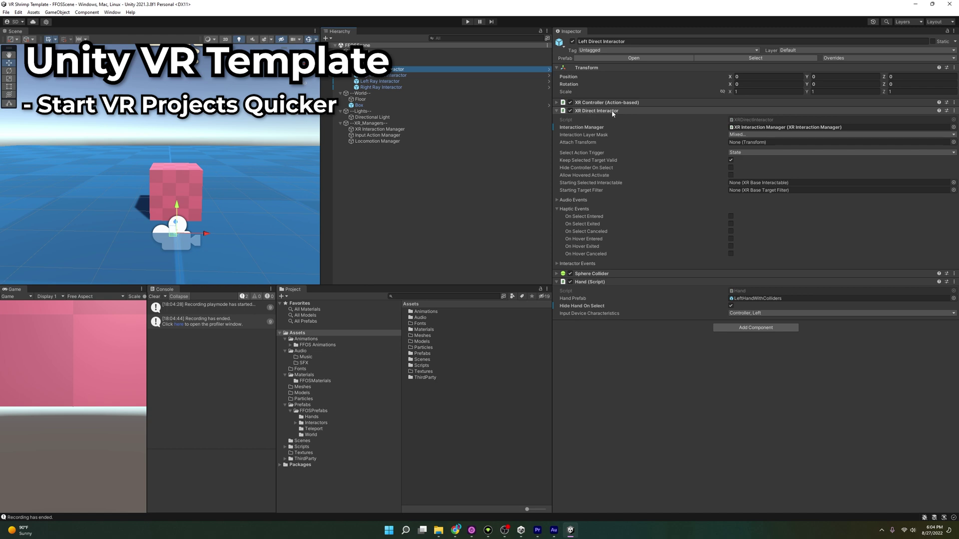
Move the Cool Shrimp Assets folder from the desktop into Unity's project assets
{"action": "left_click", "coordinate": [731, 135]}
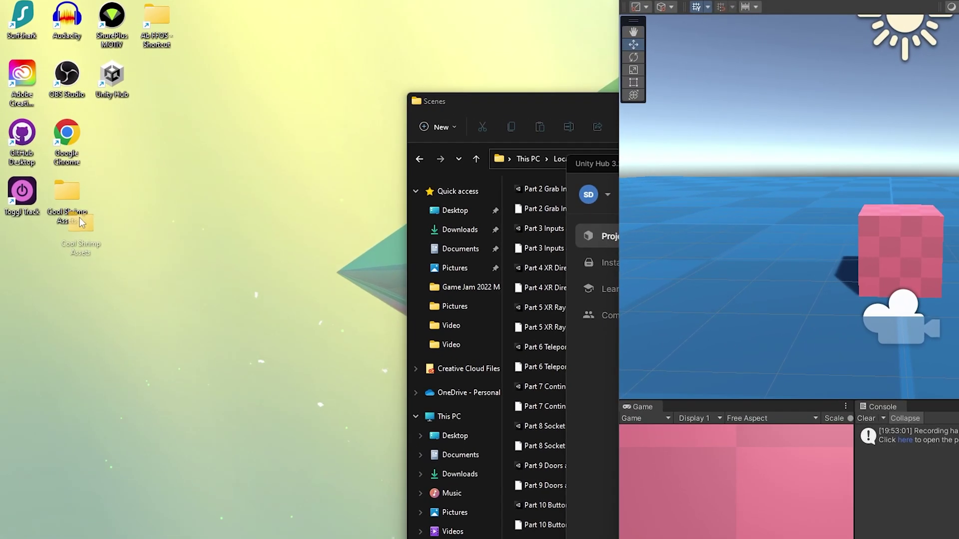
{"action": "left_click_drag", "start_coordinate": [46, 160], "coordinate": [41, 159]}
{"action": "left_click_drag", "start_coordinate": [66, 193], "coordinate": [65, 195]}
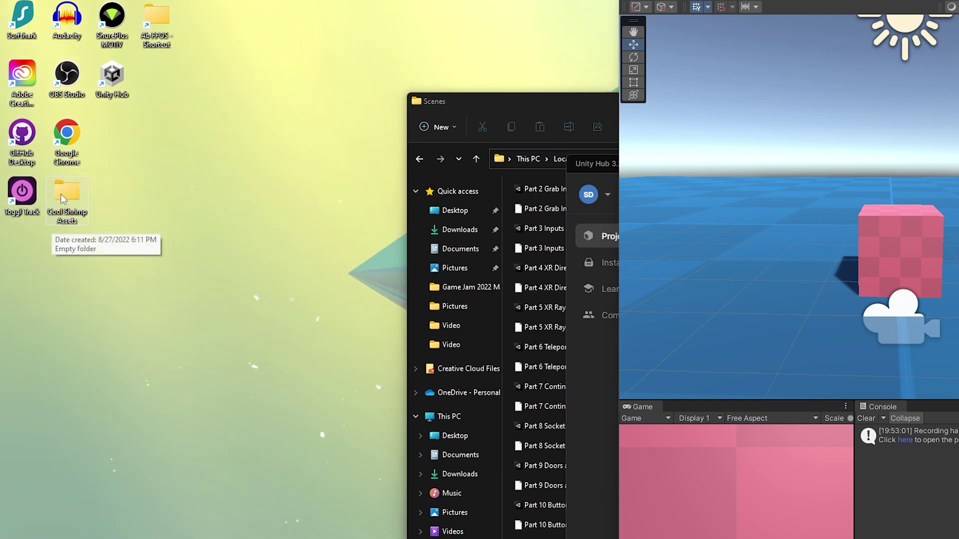
{"action": "left_click_drag", "start_coordinate": [61, 193], "coordinate": [528, 356]}
{"action": "left_click_drag", "start_coordinate": [405, 298], "coordinate": [817, 420]}
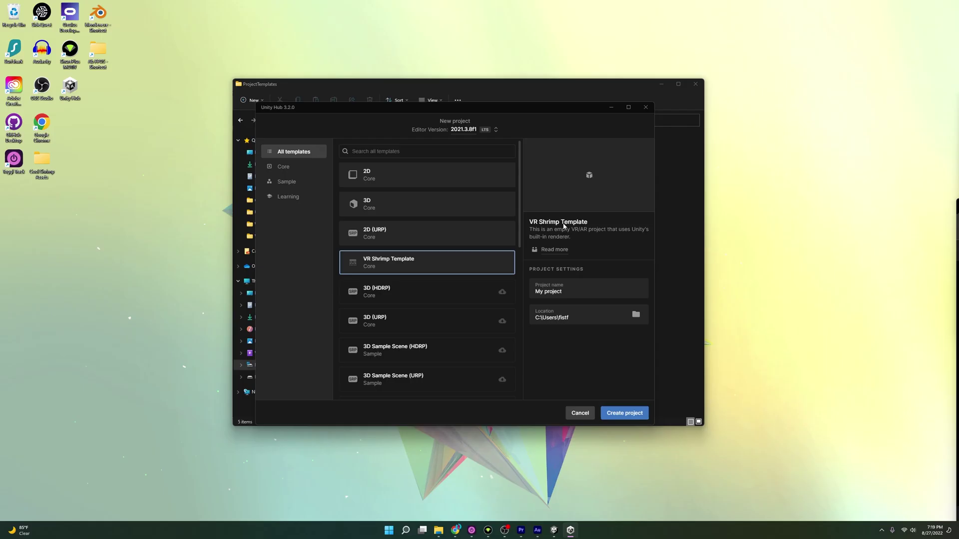
Review the VR Shrimp Template description and create My project from it
{"action": "left_click_drag", "start_coordinate": [536, 229], "coordinate": [569, 229]}
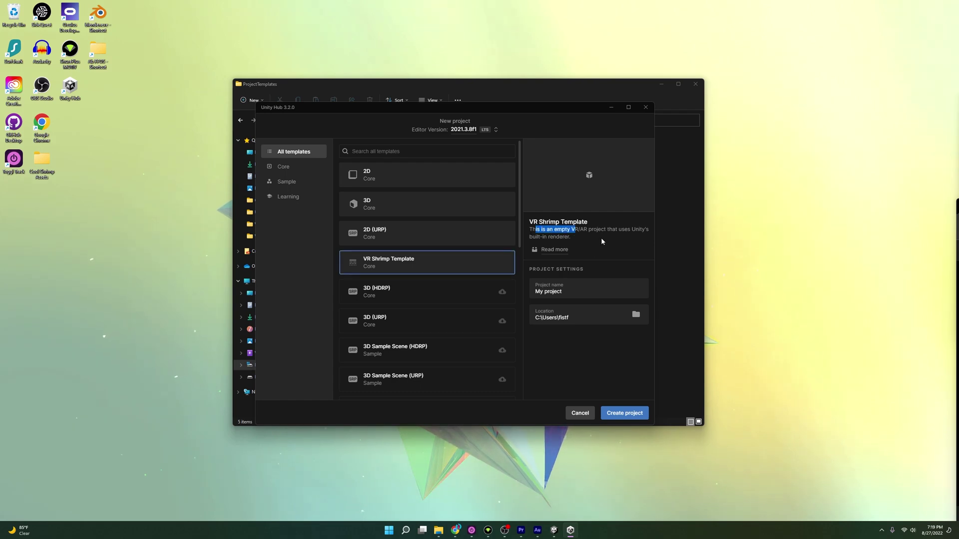
{"action": "left_click", "coordinate": [600, 238]}
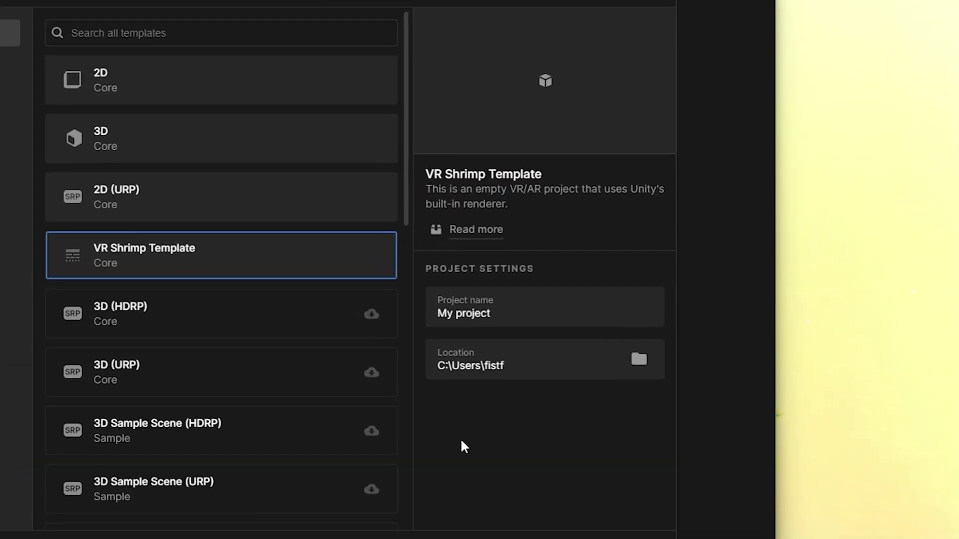
{"action": "left_click", "coordinate": [574, 538]}
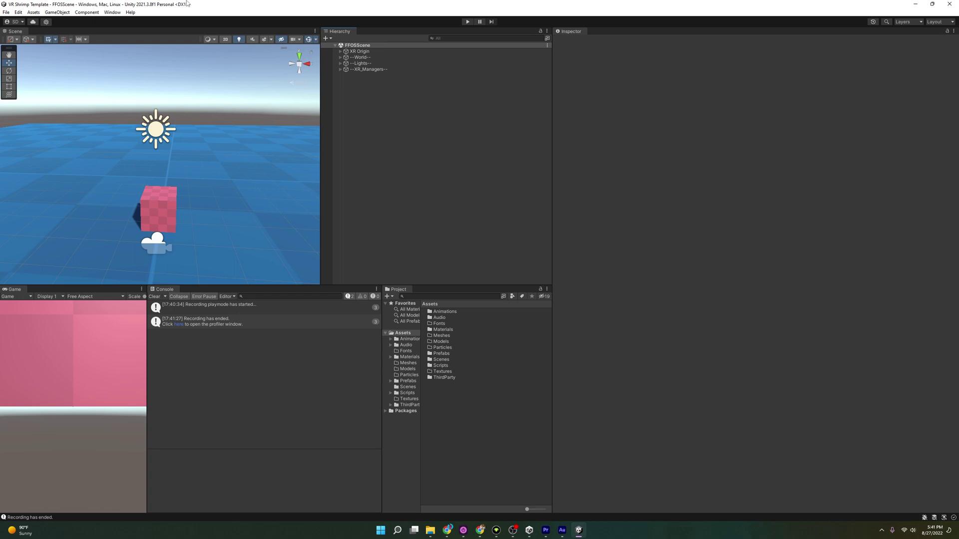
Open the Package Manager from the Window menu to review installed packages
{"action": "left_click", "coordinate": [115, 12]}
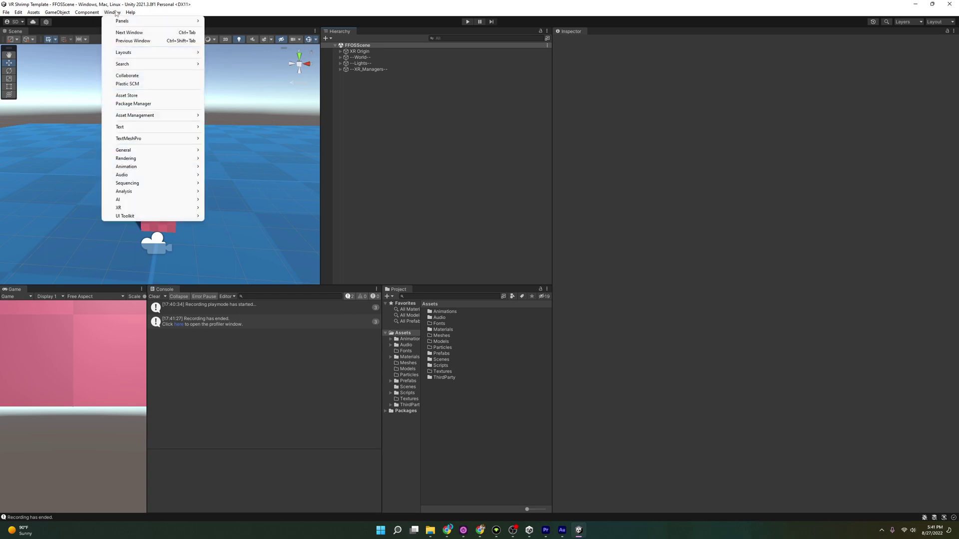
{"action": "left_click", "coordinate": [145, 104]}
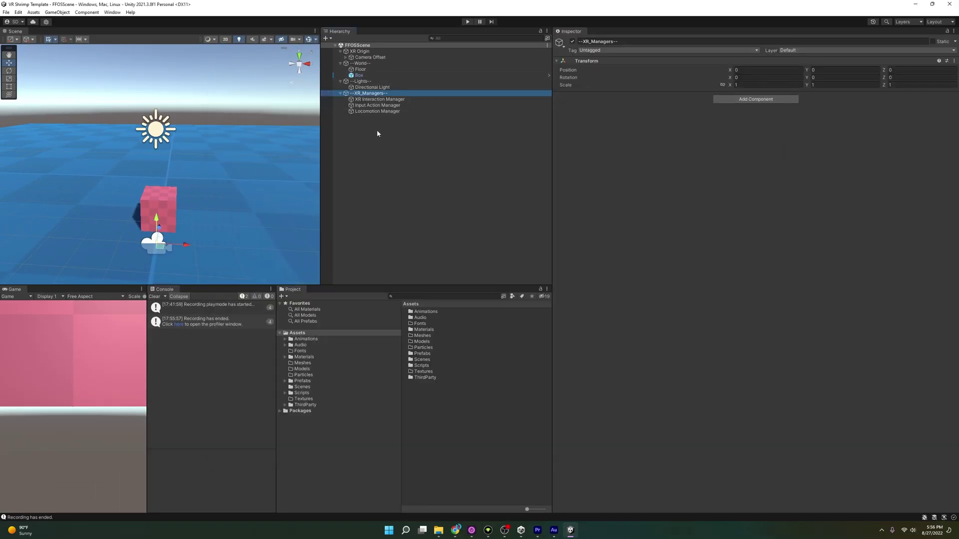
Collapse the World, Lights and XR_Managers hierarchy groups, then expand them again
{"action": "left_click", "coordinate": [341, 64]}
{"action": "left_click", "coordinate": [340, 70]}
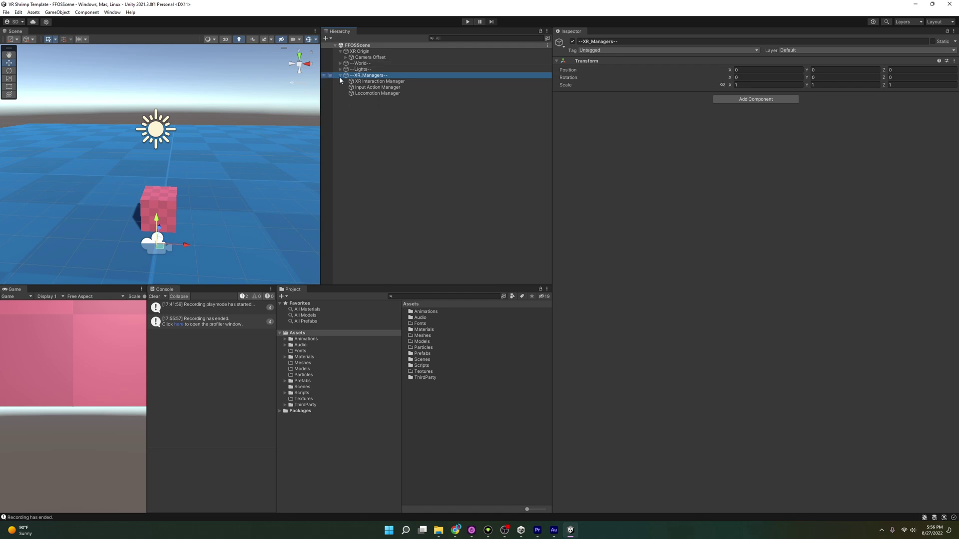
{"action": "left_click", "coordinate": [341, 75]}
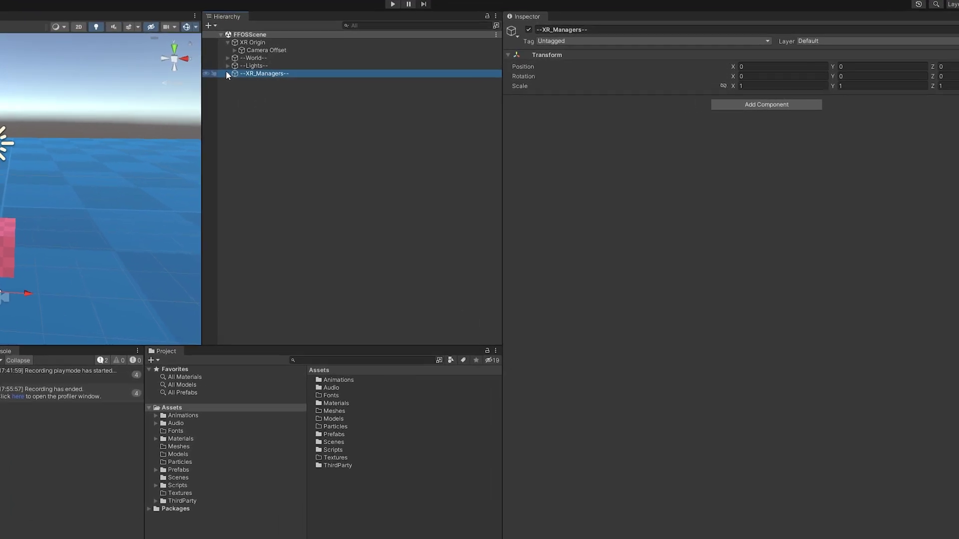
{"action": "left_click", "coordinate": [340, 75]}
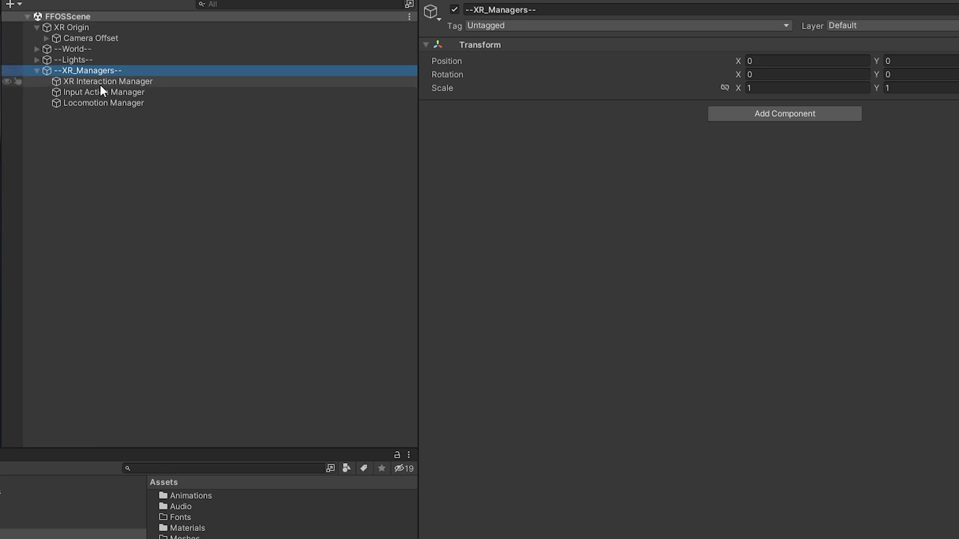
{"action": "left_click", "coordinate": [37, 59]}
{"action": "left_click", "coordinate": [37, 48]}
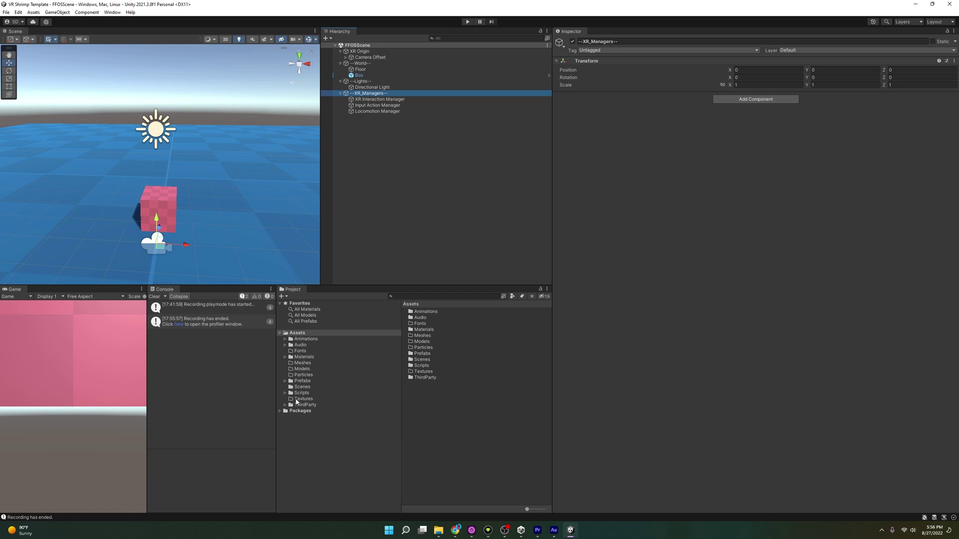
Browse the Meshes, Animations, Audio and Materials folders, showing the three FFOSMaterials
{"action": "left_click", "coordinate": [301, 363]}
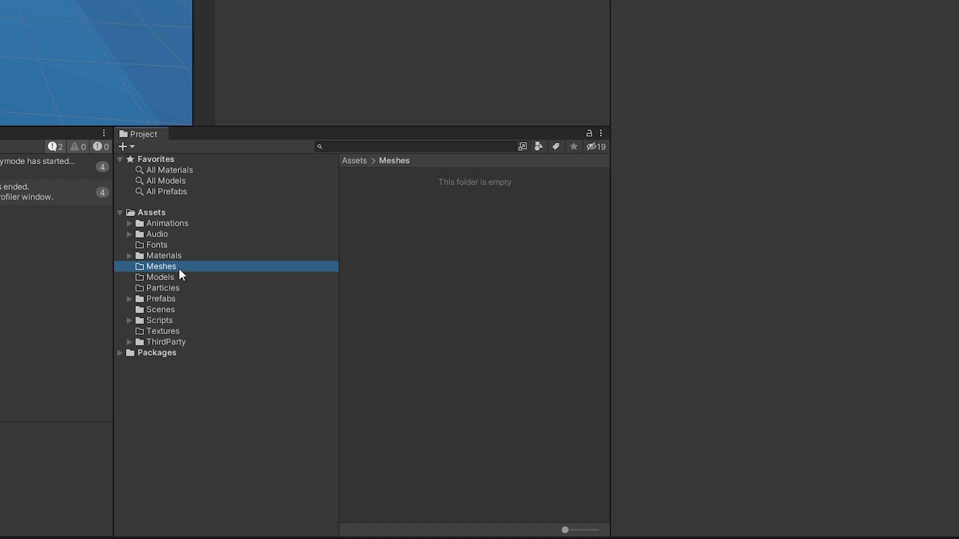
{"action": "left_click", "coordinate": [129, 223]}
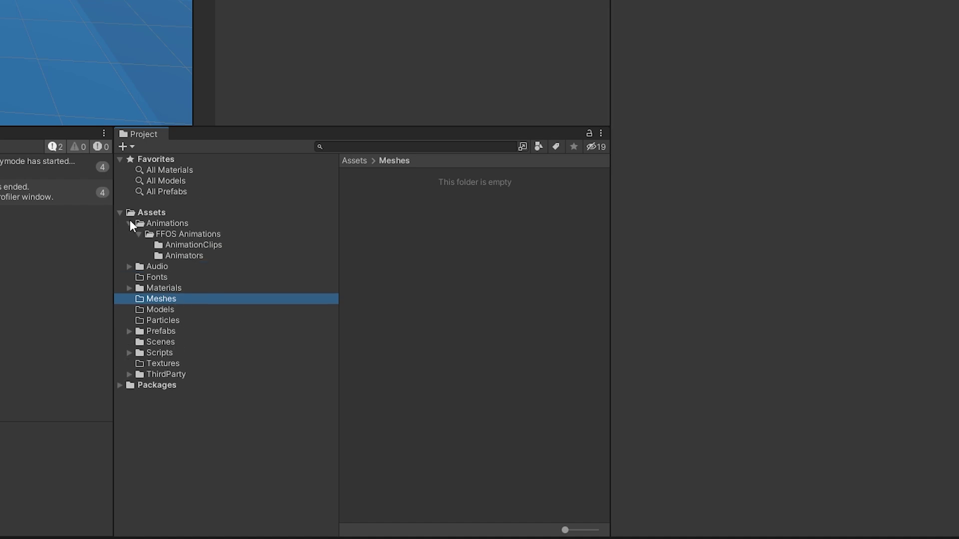
{"action": "left_click", "coordinate": [156, 235]}
{"action": "left_click", "coordinate": [138, 234]}
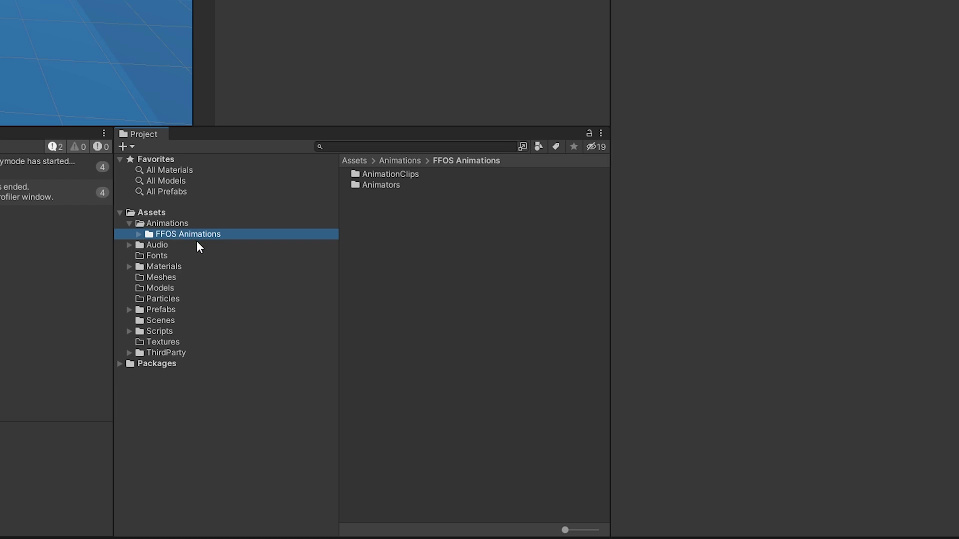
{"action": "left_click", "coordinate": [129, 245]}
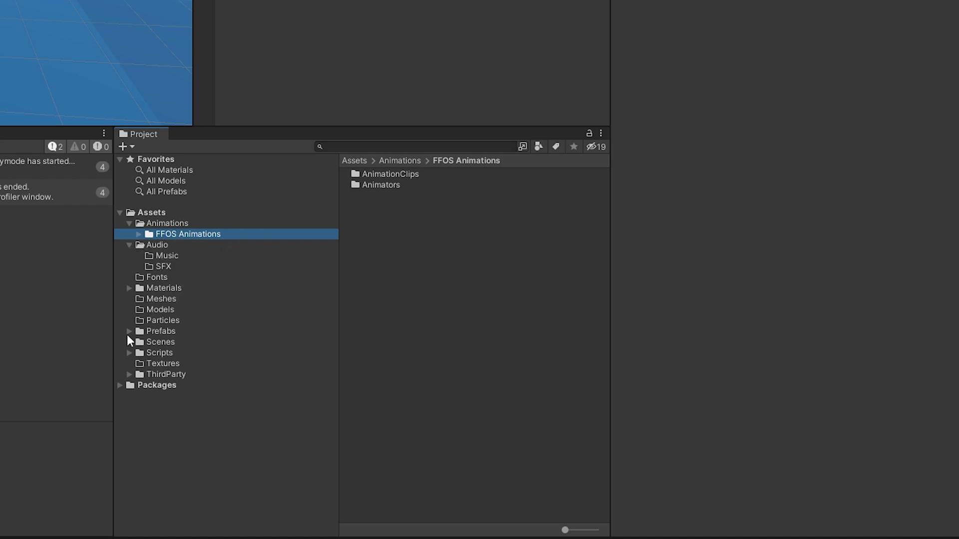
{"action": "left_click", "coordinate": [129, 288]}
{"action": "left_click", "coordinate": [172, 307]}
{"action": "left_click", "coordinate": [177, 300]}
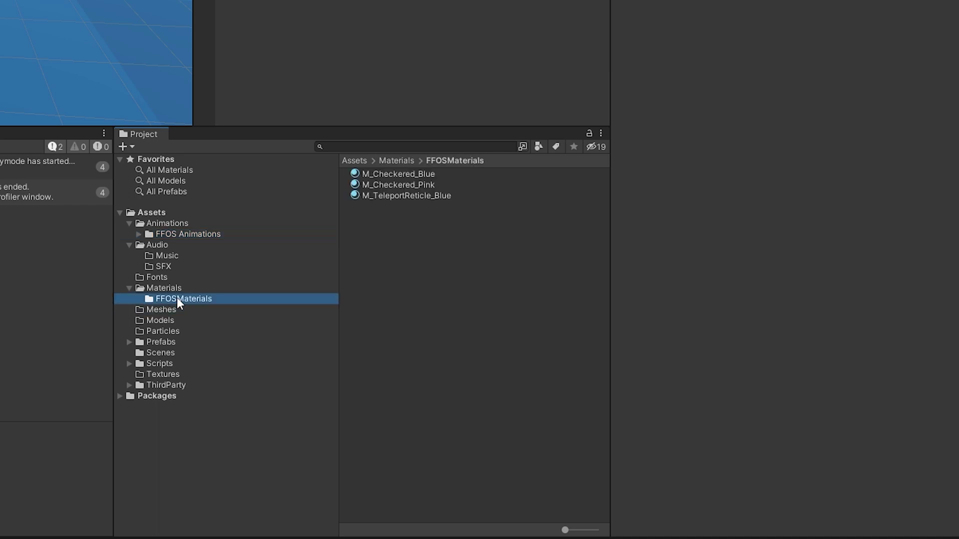
Expand Prefabs and ThirdParty and view the Kenney folder's Dark, Light and RandomMaterials
{"action": "left_click", "coordinate": [129, 342]}
{"action": "left_click", "coordinate": [139, 353]}
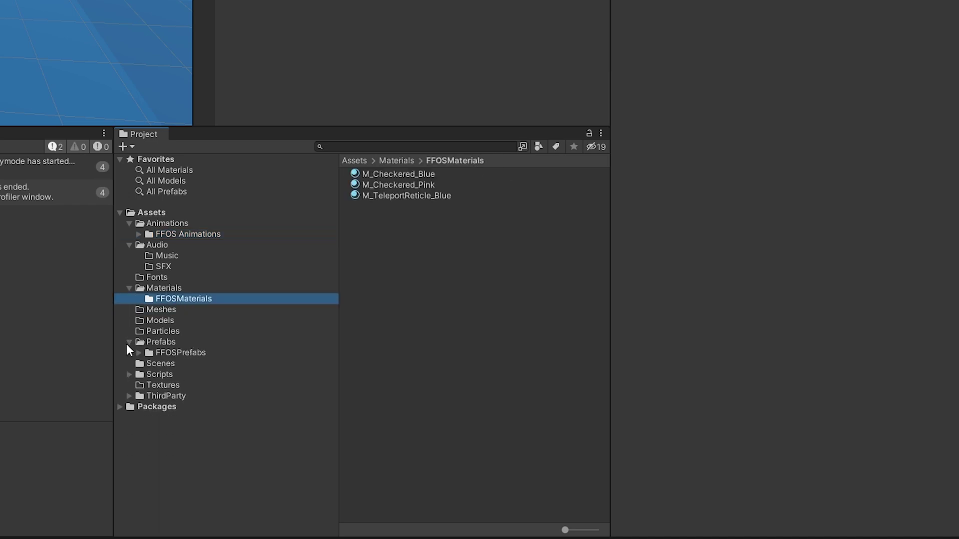
{"action": "left_click", "coordinate": [130, 396]}
{"action": "left_click", "coordinate": [167, 395]}
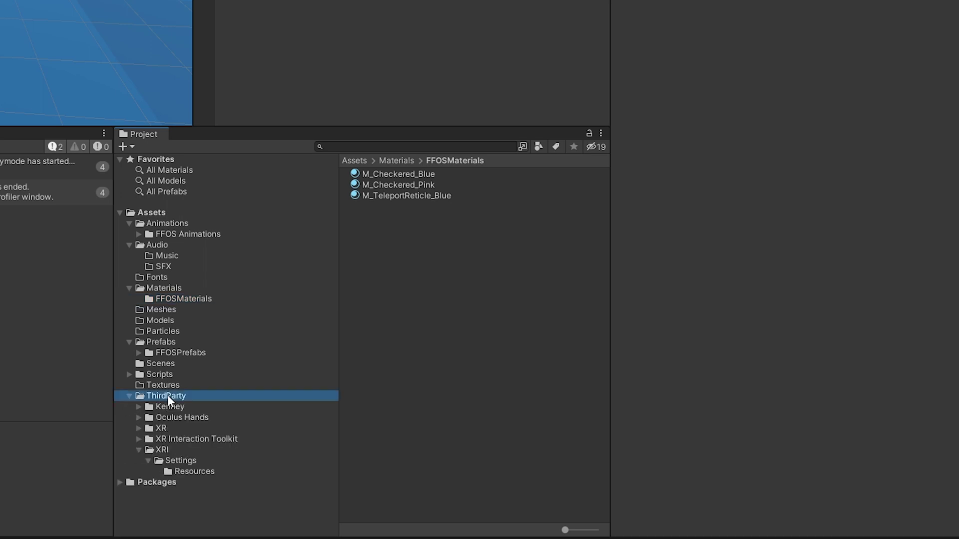
{"action": "left_click", "coordinate": [139, 450]}
{"action": "left_click", "coordinate": [172, 409]}
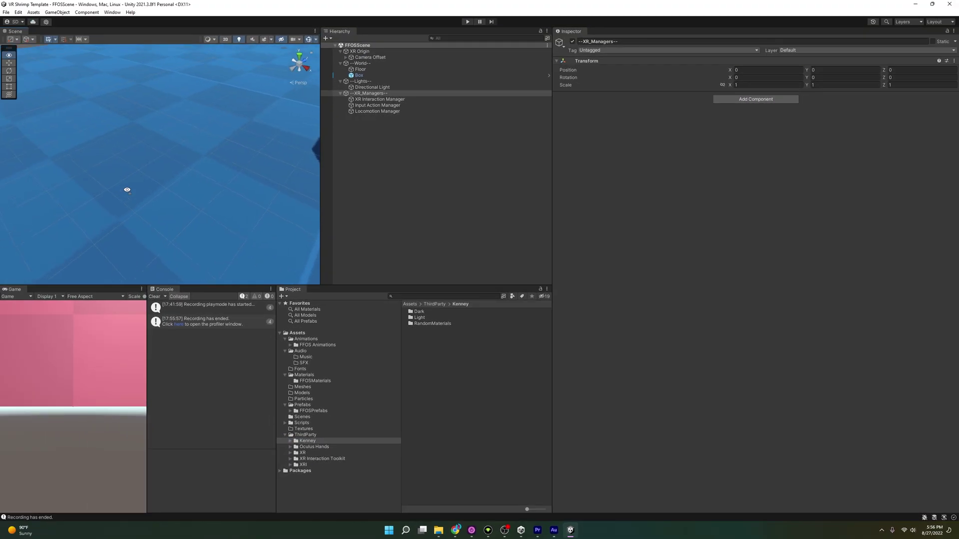
{"action": "left_click_drag", "start_coordinate": [234, 170], "coordinate": [236, 190], "text": "alt"}
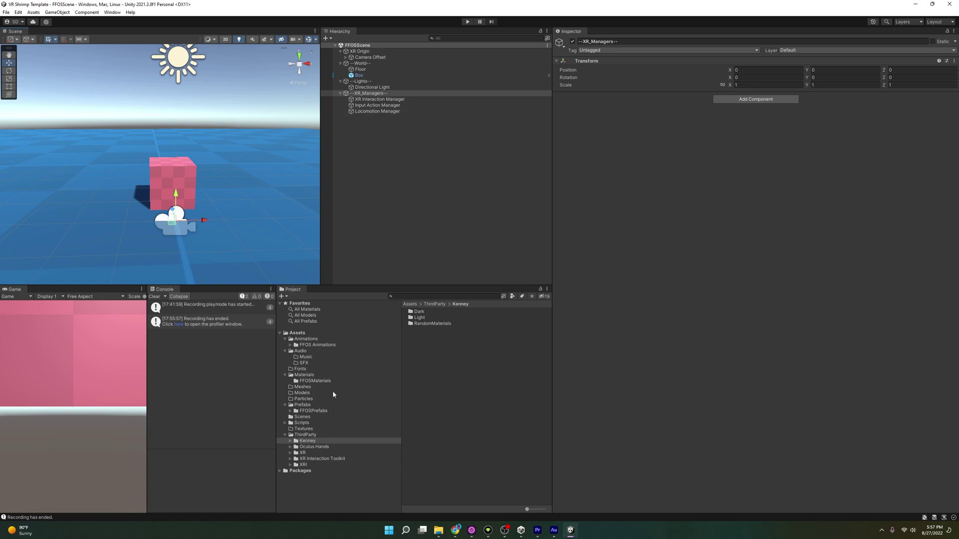
{"action": "left_click", "coordinate": [285, 435]}
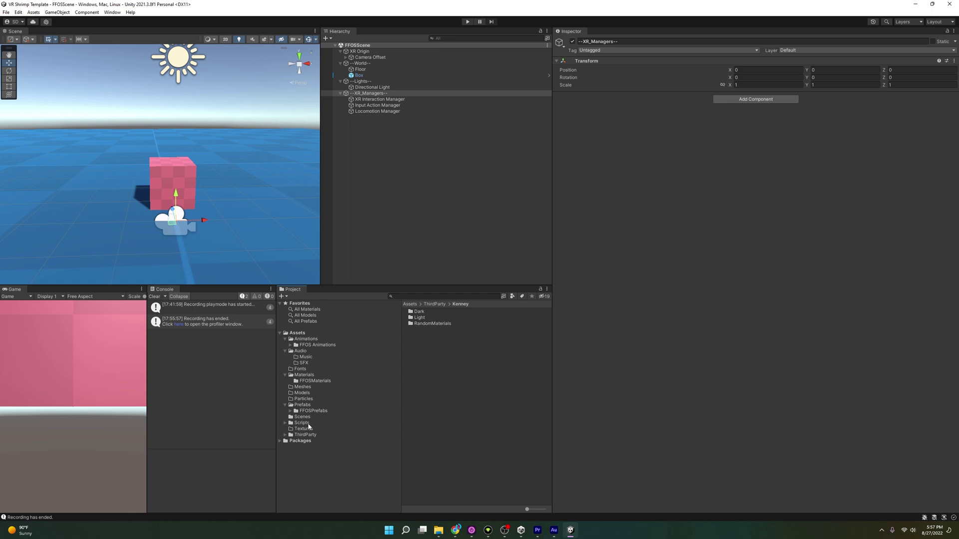
Select the XR Origin and frame it in the Scene view to inspect the rig
{"action": "left_click", "coordinate": [362, 54]}
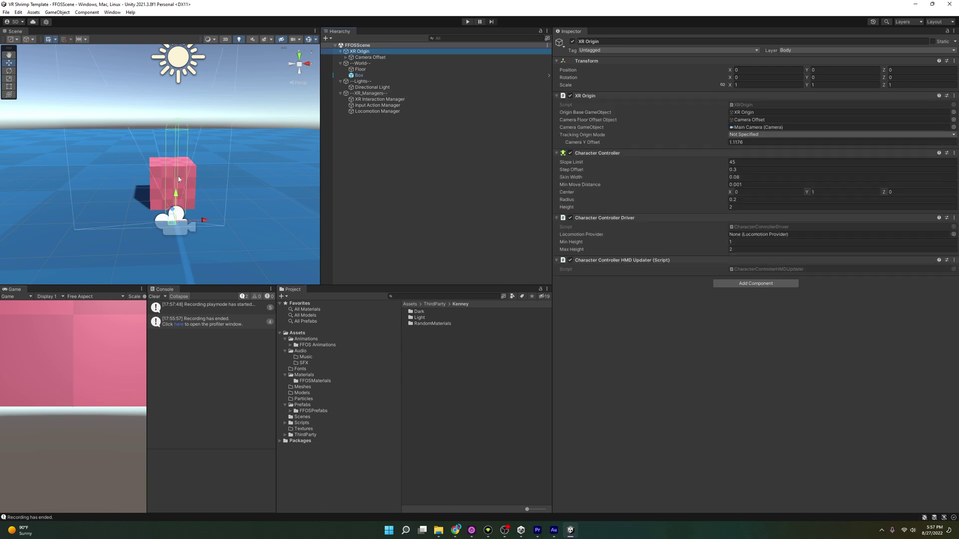
{"action": "right_click_drag", "start_coordinate": [179, 179], "coordinate": [289, 145]}
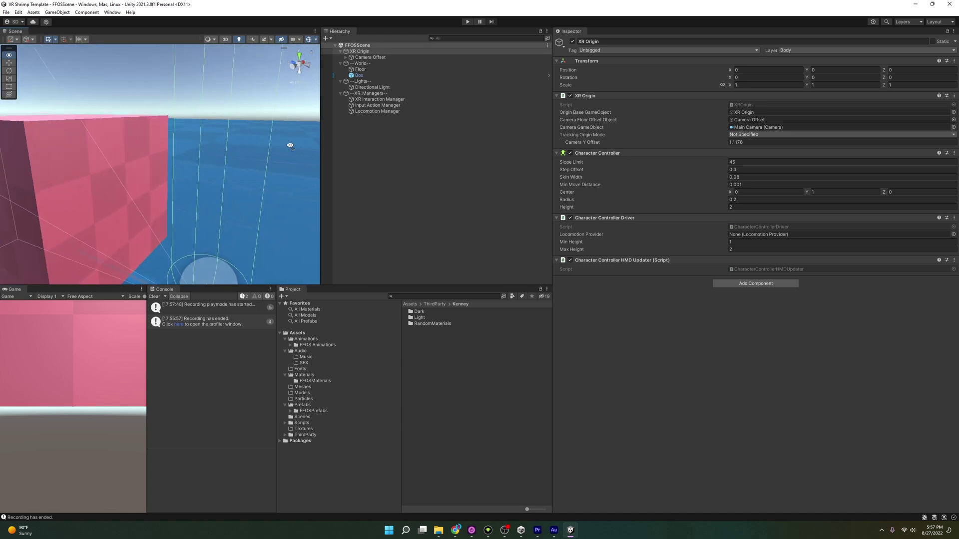
{"action": "key", "text": "f"}
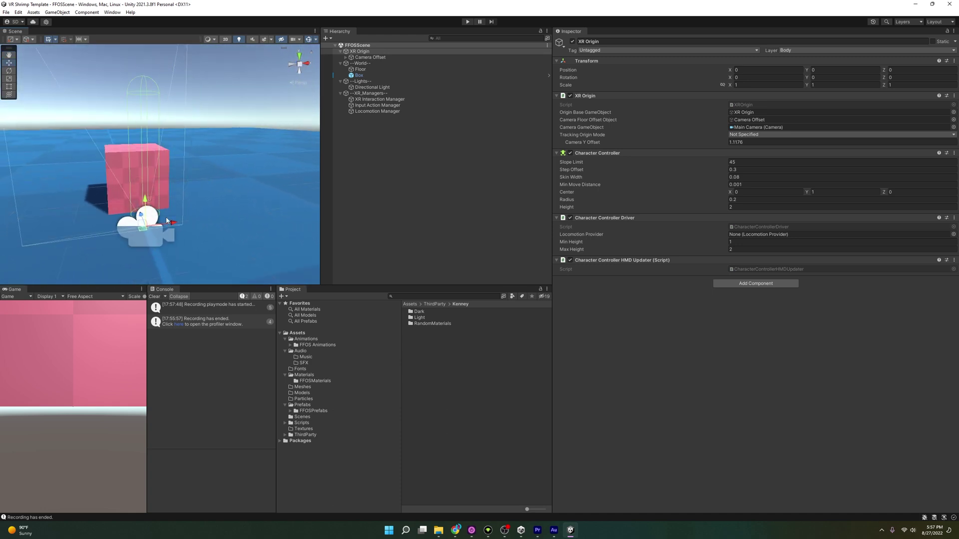
{"action": "left_click_drag", "start_coordinate": [167, 221], "coordinate": [296, 162], "text": "alt"}
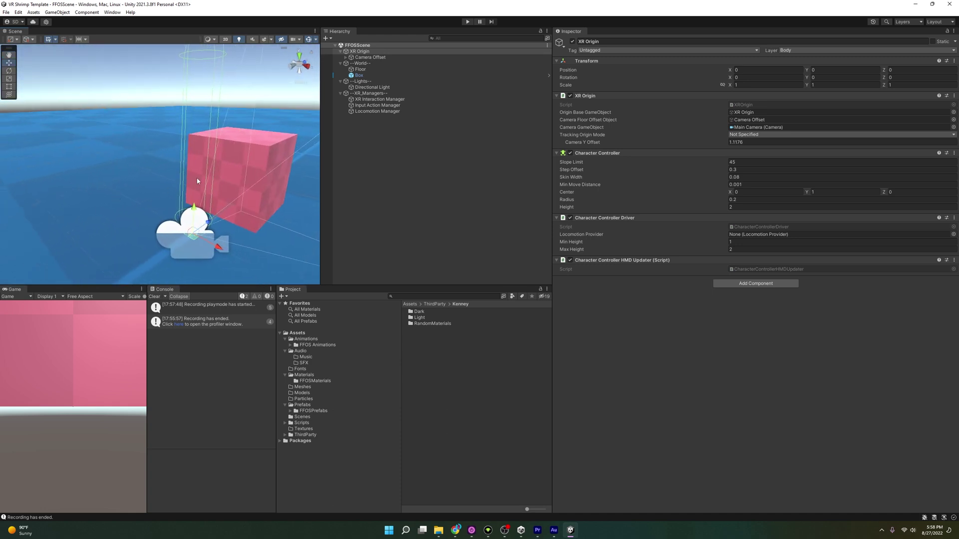
{"action": "left_click_drag", "start_coordinate": [197, 182], "coordinate": [533, 206], "text": "alt"}
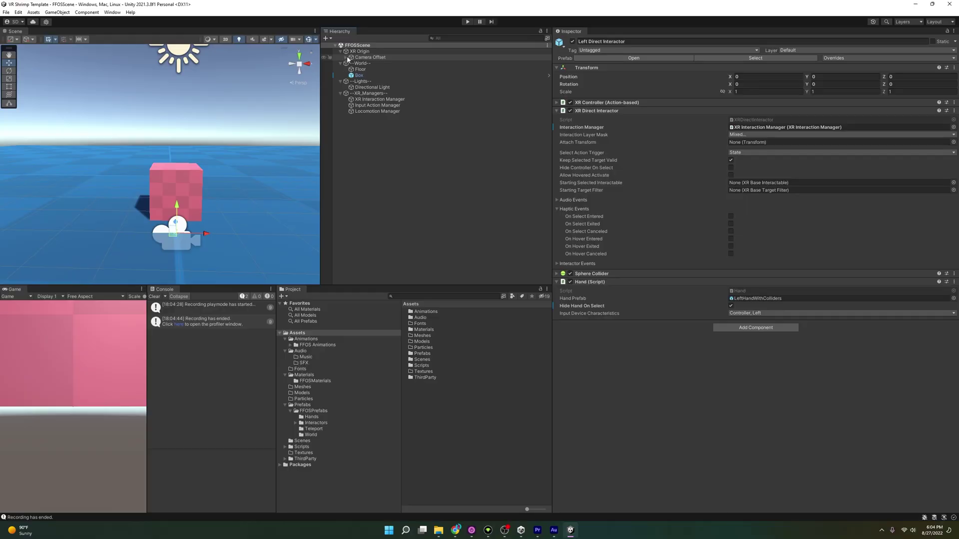
Expand Camera Offset, check the left hand's interaction layers, and open the Hands prefab folder
{"action": "left_click", "coordinate": [346, 57]}
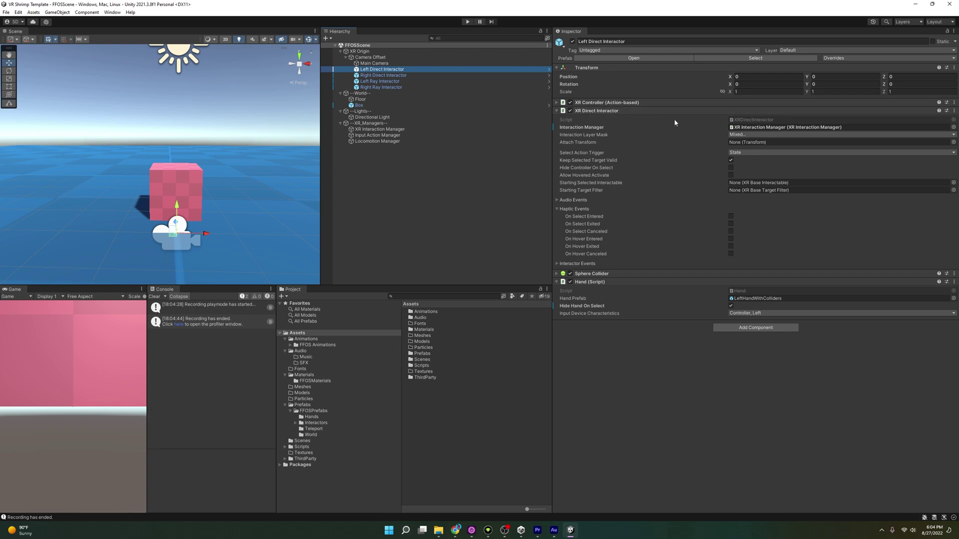
{"action": "left_click", "coordinate": [776, 136]}
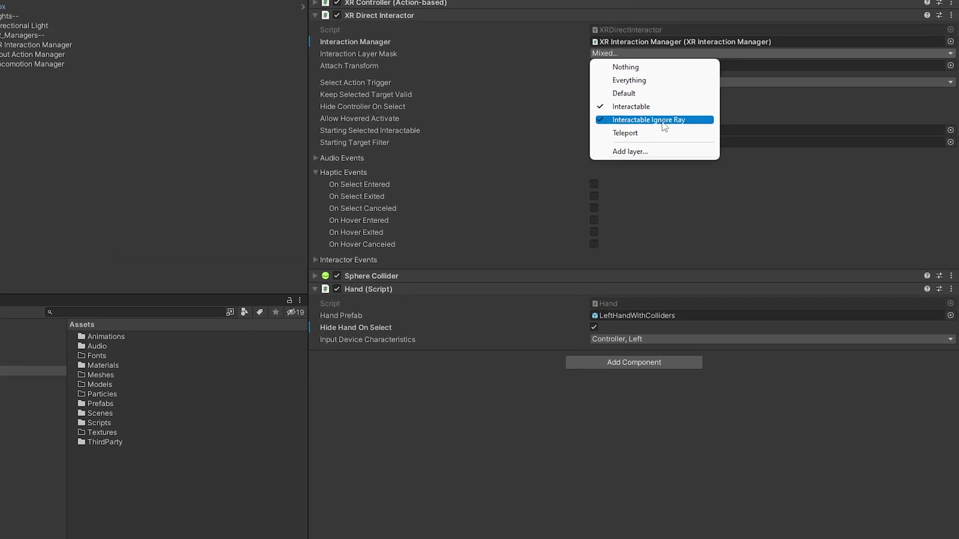
{"action": "left_click", "coordinate": [519, 480]}
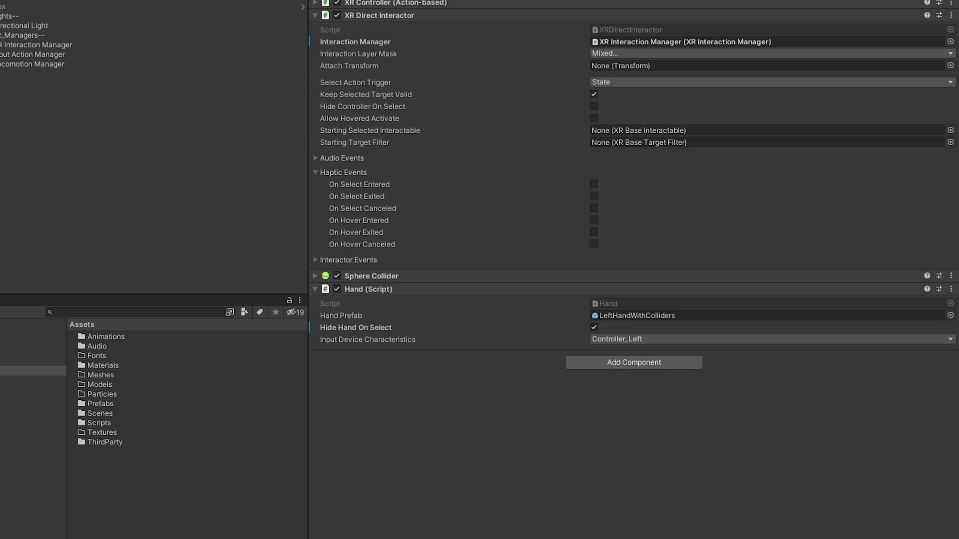
{"action": "left_click", "coordinate": [0, 502]}
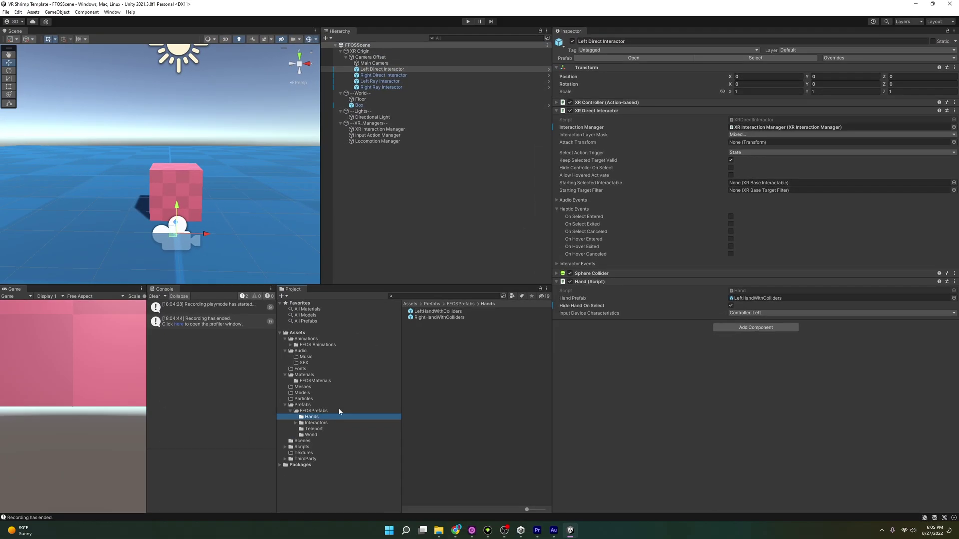
{"action": "double_click", "coordinate": [438, 311]}
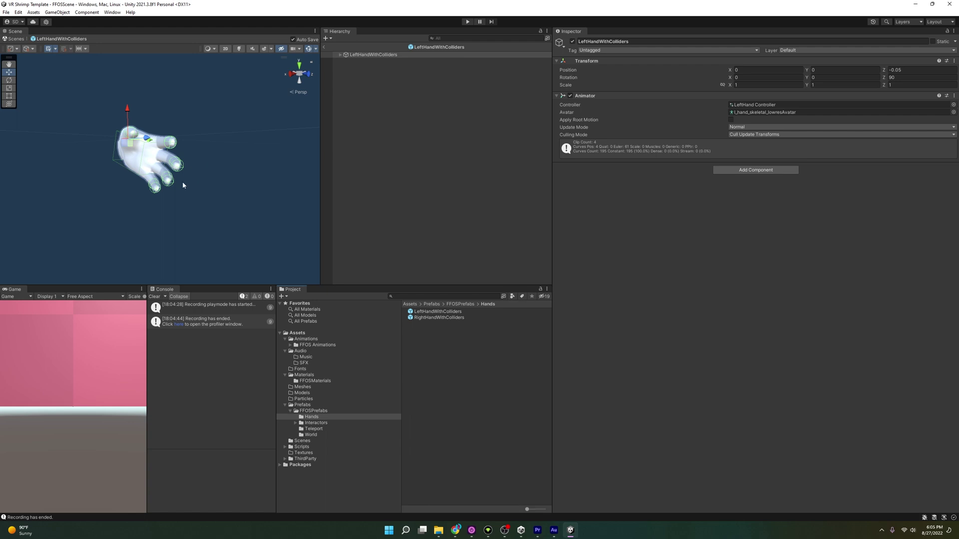
{"action": "scroll", "coordinate": [183, 185], "scroll_direction": "down", "scroll_amount": 5}
{"action": "right_click_drag", "start_coordinate": [278, 170], "coordinate": [144, 131]}
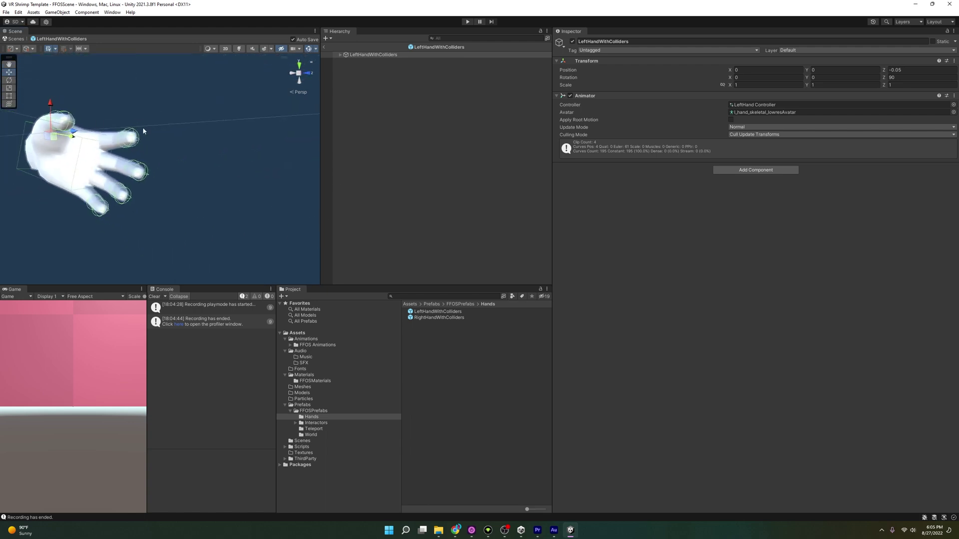
{"action": "key", "text": "f"}
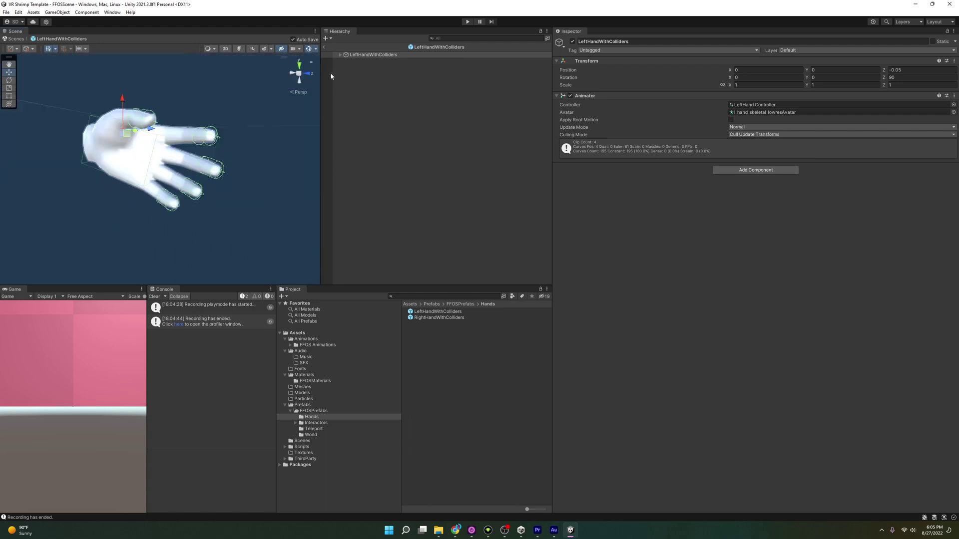
{"action": "left_click", "coordinate": [324, 47]}
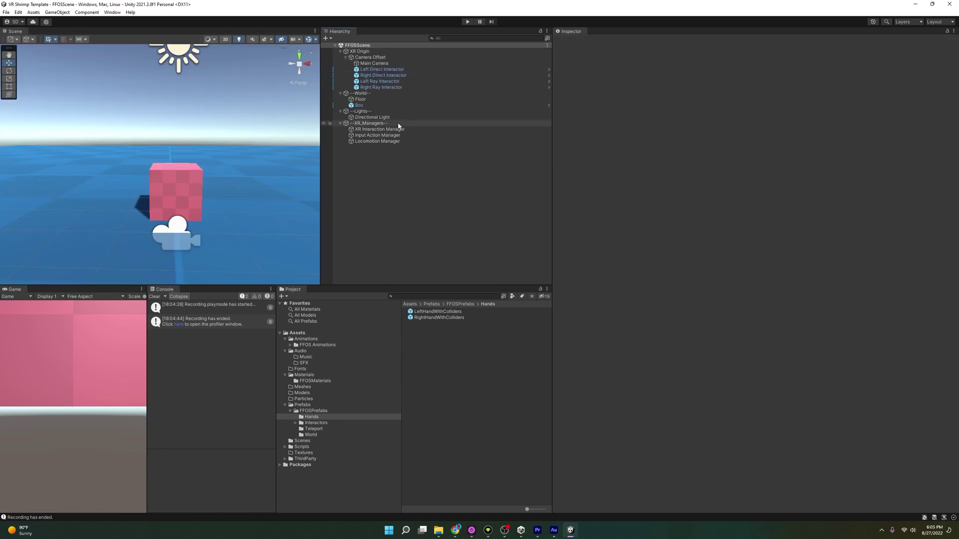
{"action": "left_click", "coordinate": [407, 69]}
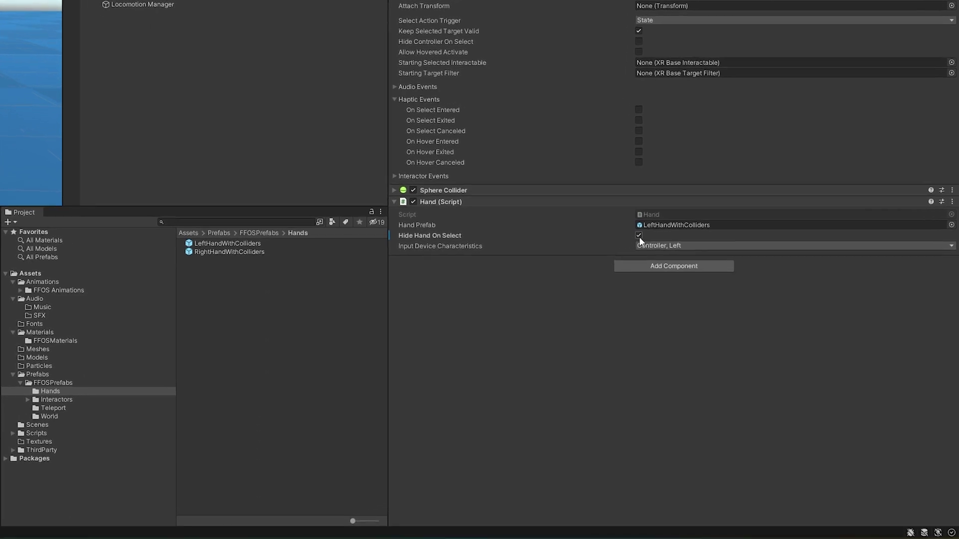
Enable Hide Hand On Select in the Left Direct Interactor's Hand script
{"action": "left_click", "coordinate": [638, 235]}
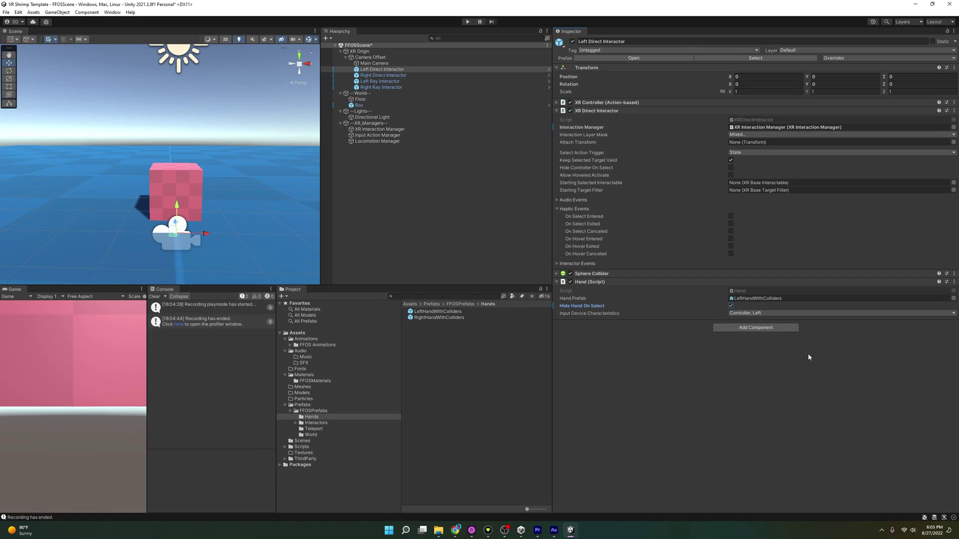
Confirm Left Ray Interactor's Interaction Layer Mask stays Interactable, then select Locomotion Manager
{"action": "left_click", "coordinate": [404, 82]}
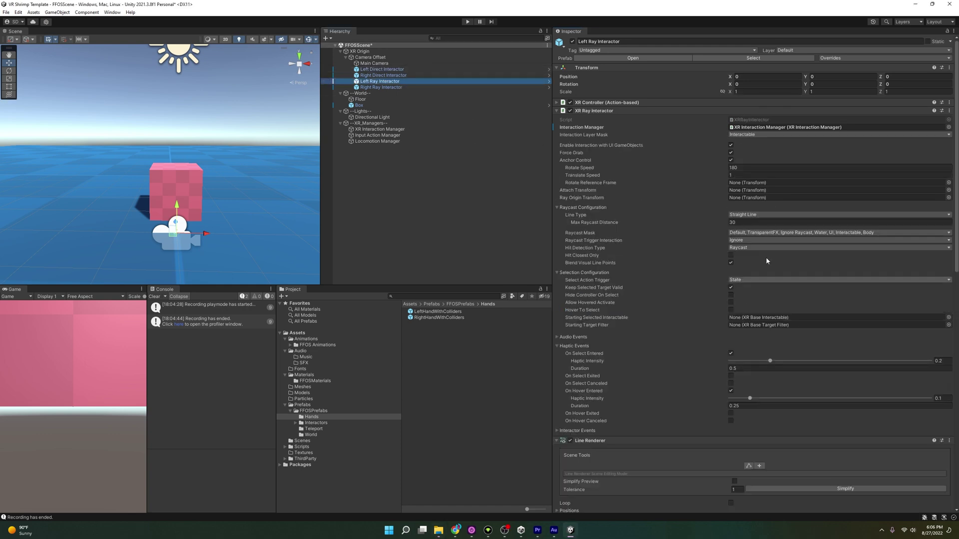
{"action": "left_click", "coordinate": [763, 134]}
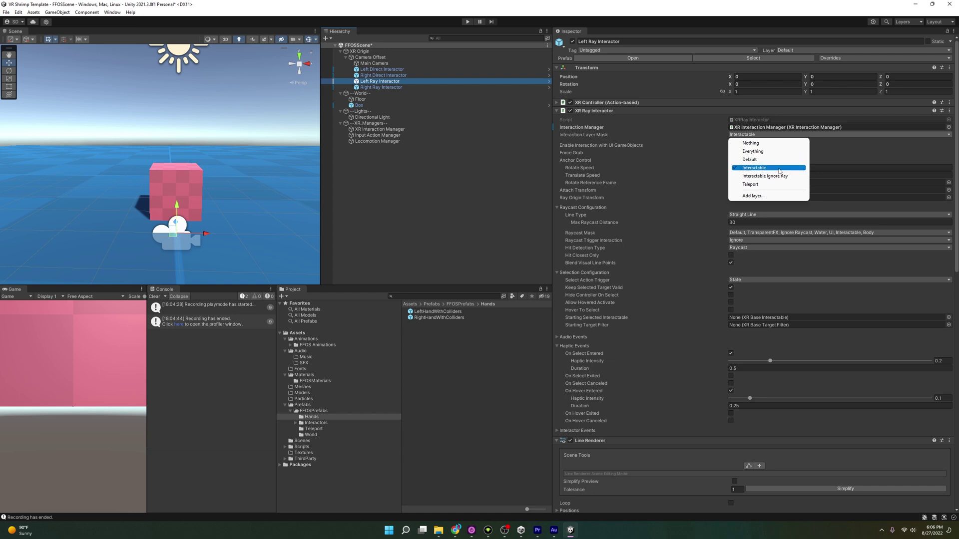
{"action": "left_click", "coordinate": [436, 87]}
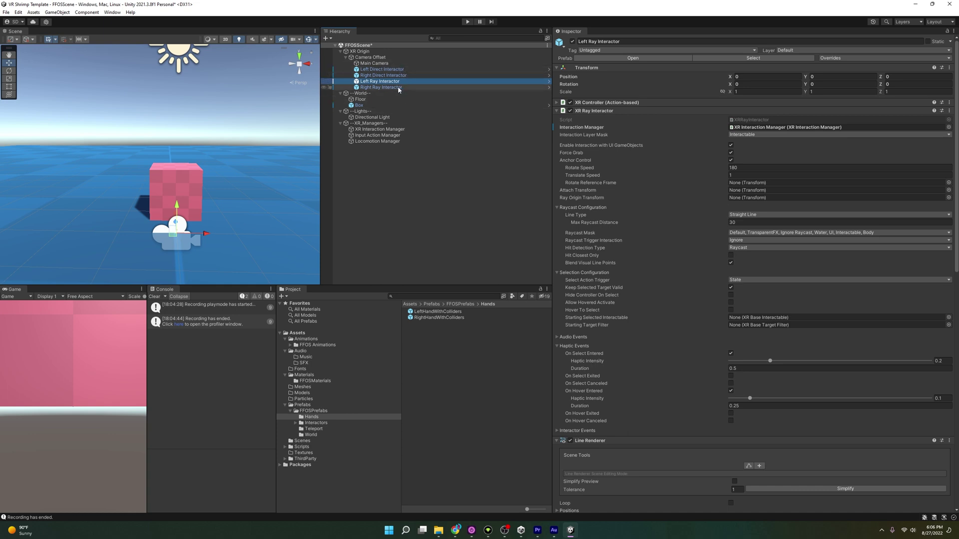
{"action": "left_click", "coordinate": [393, 141]}
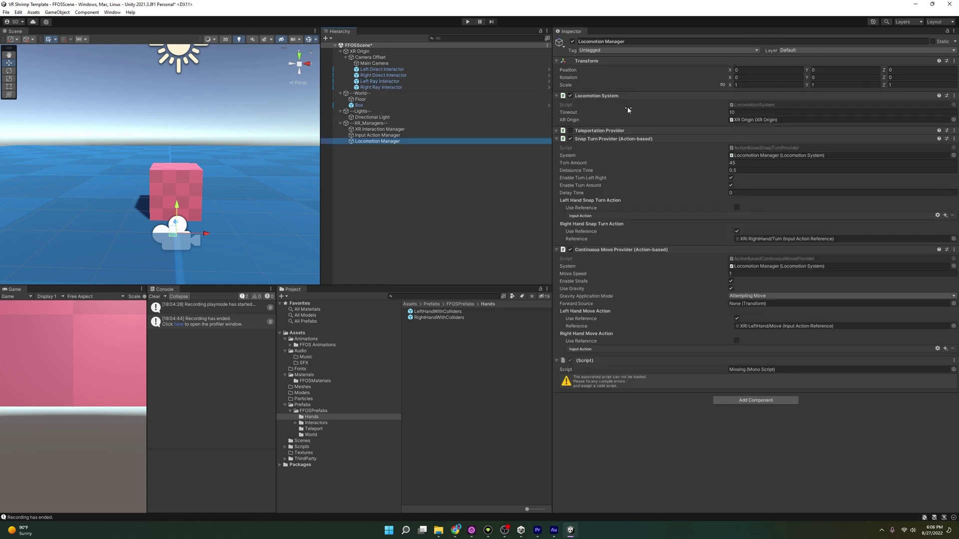
Open Prefabs > Interactors > Teleport and preview the LeftRayTeleport and RightRayTeleport prefabs
{"action": "left_click", "coordinate": [296, 424]}
{"action": "left_click", "coordinate": [307, 425]}
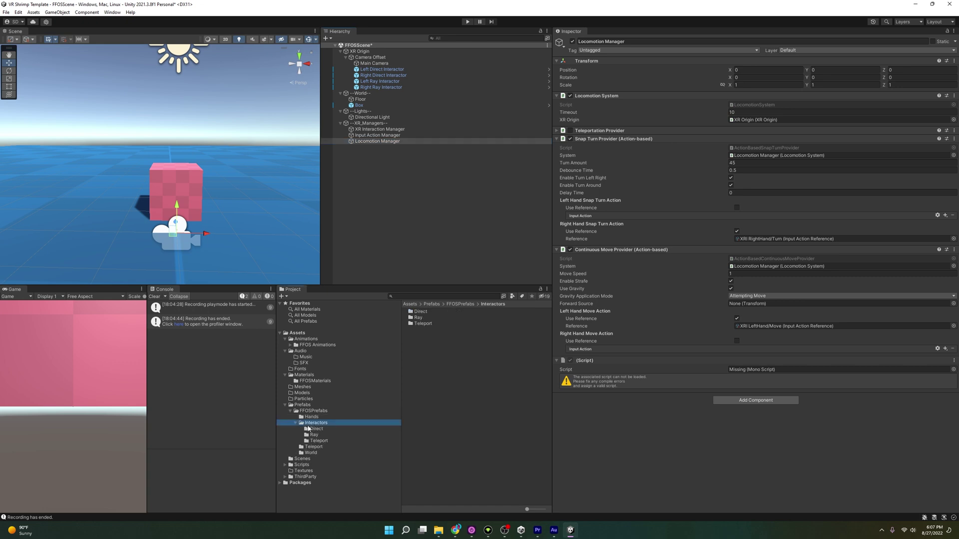
{"action": "left_click", "coordinate": [321, 441]}
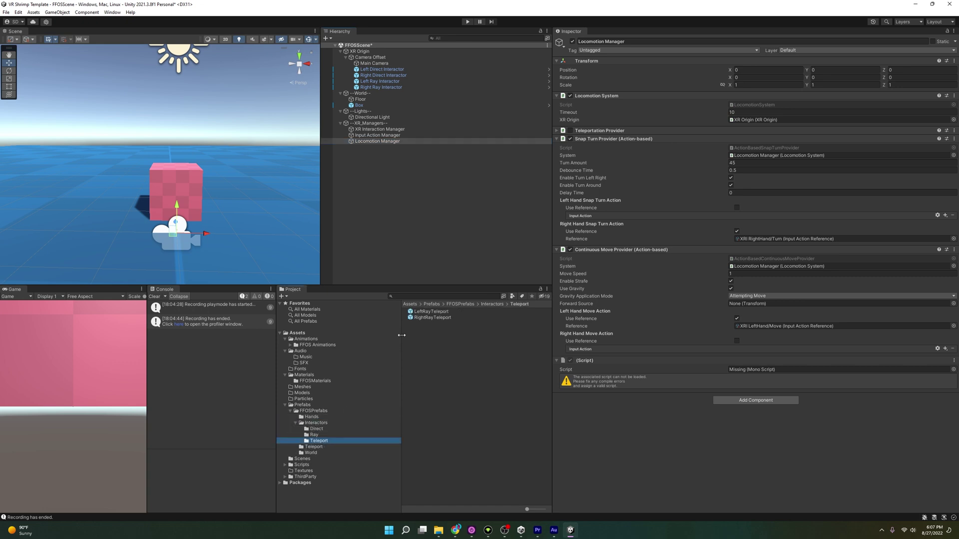
{"action": "double_click", "coordinate": [430, 313]}
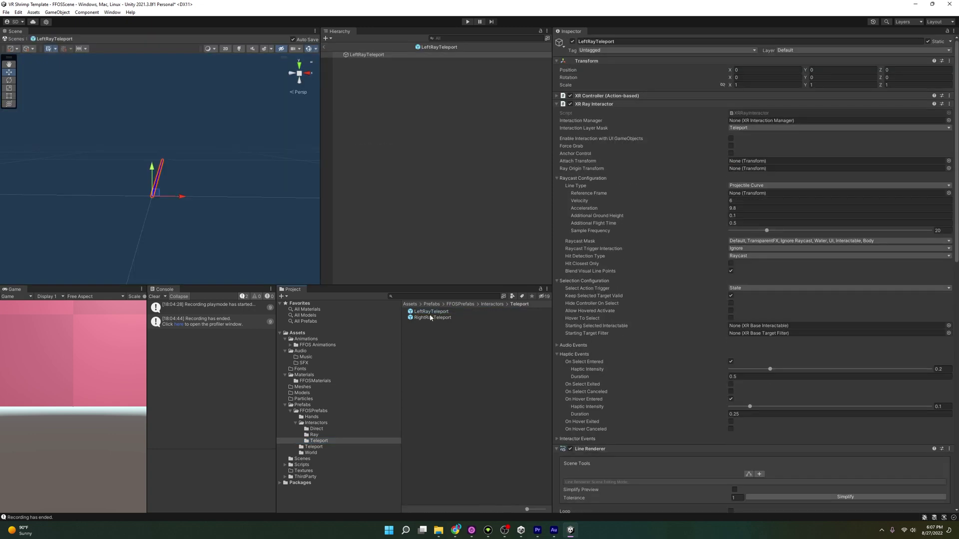
{"action": "double_click", "coordinate": [428, 318]}
{"action": "left_click", "coordinate": [324, 47]}
Try placing LeftRayTeleport under Camera Offset, delete it, and untick Continuous Move Provider
{"action": "left_click", "coordinate": [428, 312]}
{"action": "left_click_drag", "start_coordinate": [429, 314], "coordinate": [385, 75]}
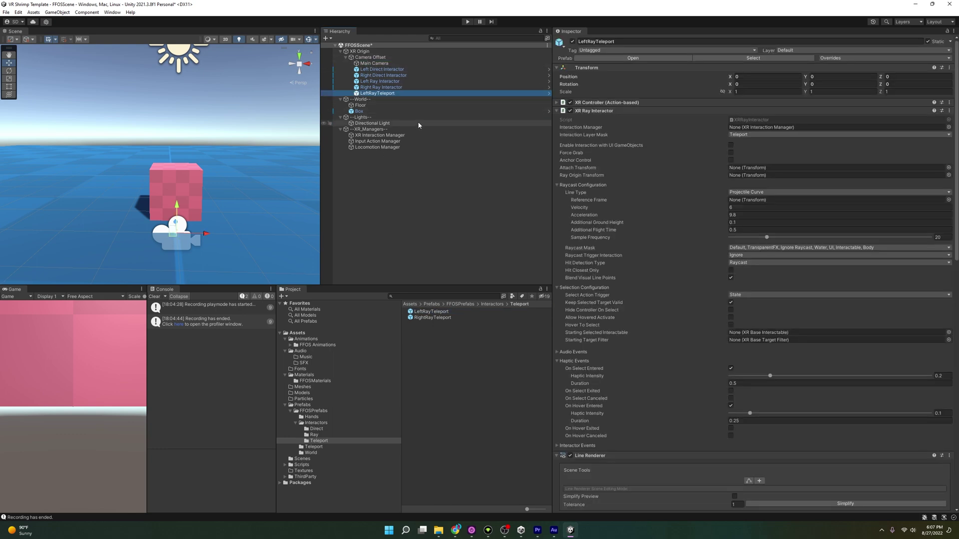
{"action": "key", "text": "Delete"}
{"action": "left_click", "coordinate": [372, 142]}
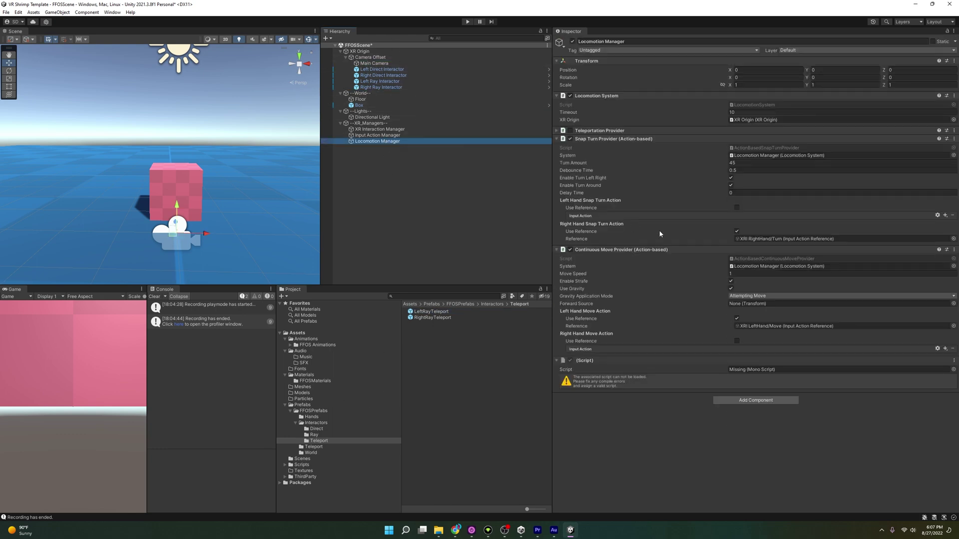
{"action": "left_click", "coordinate": [571, 250]}
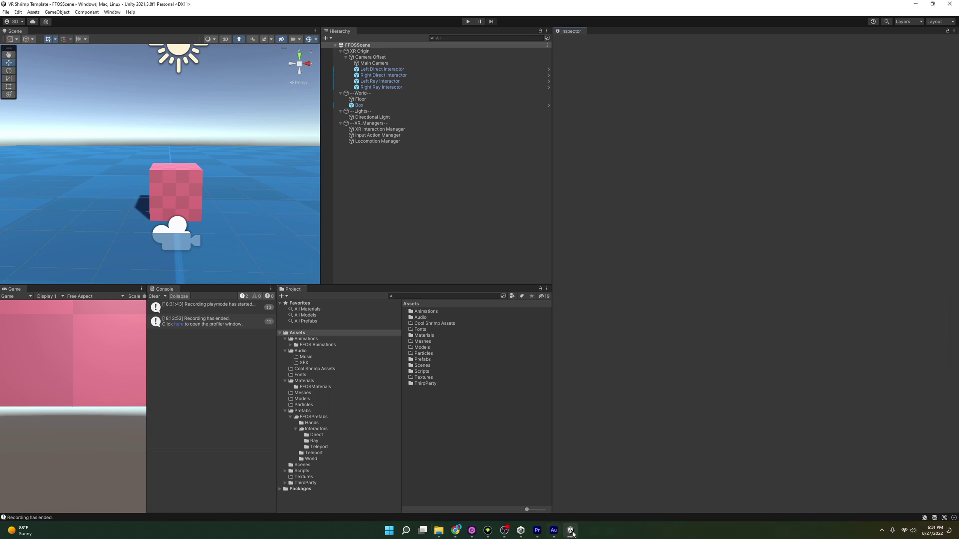
Minimize the Unity editor from the taskbar to reveal File Explorer's ProjectTemplates folder
{"action": "mouse_move", "coordinate": [574, 530]}
{"action": "left_click", "coordinate": [572, 530]}
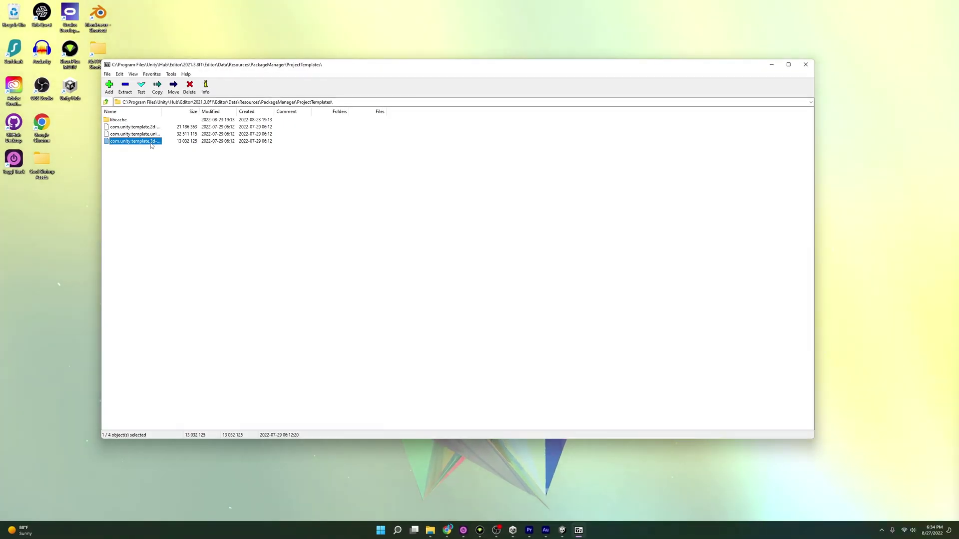
Open com.unity.template.3d-8.1.0.tgz in 7-Zip and browse into its inner tar's package folder
{"action": "double_click", "coordinate": [151, 142]}
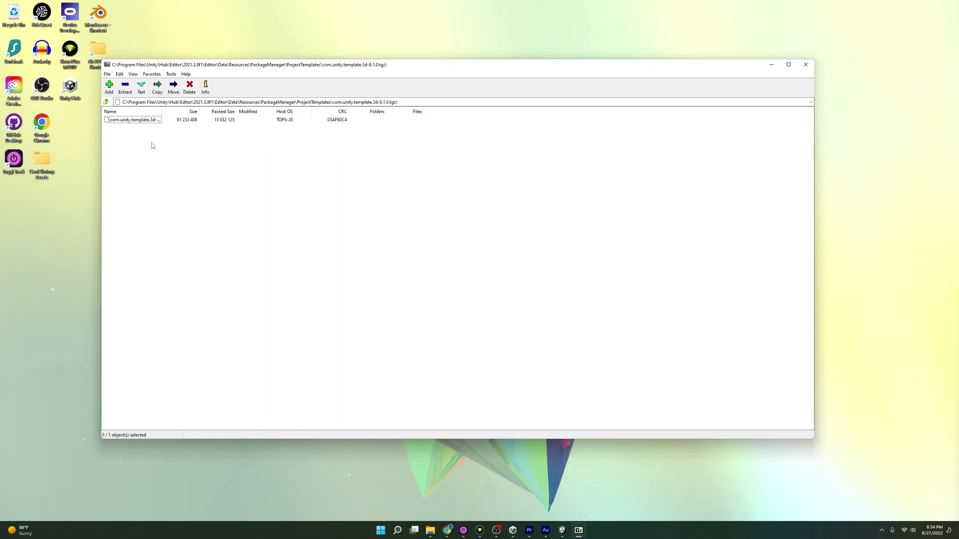
{"action": "double_click", "coordinate": [135, 120]}
{"action": "left_click", "coordinate": [124, 122]}
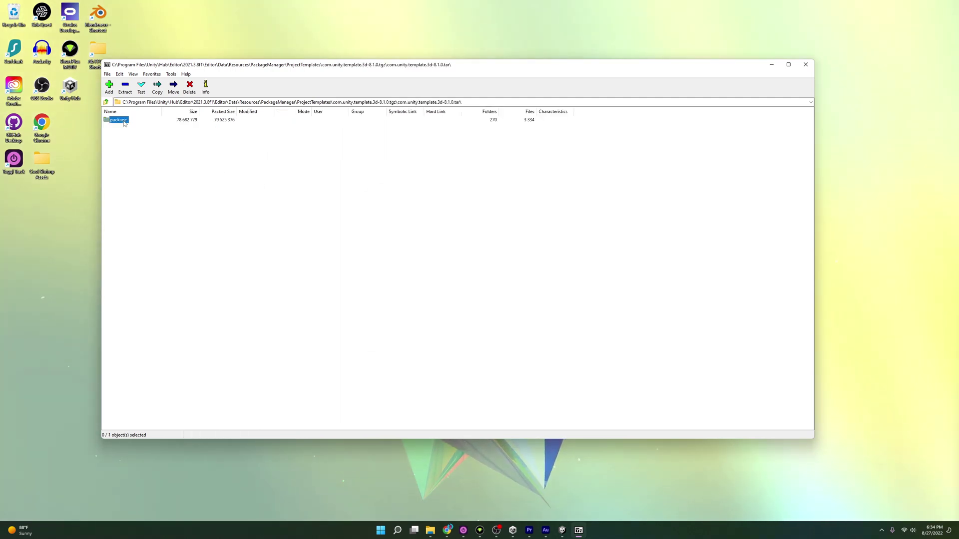
{"action": "double_click", "coordinate": [124, 122]}
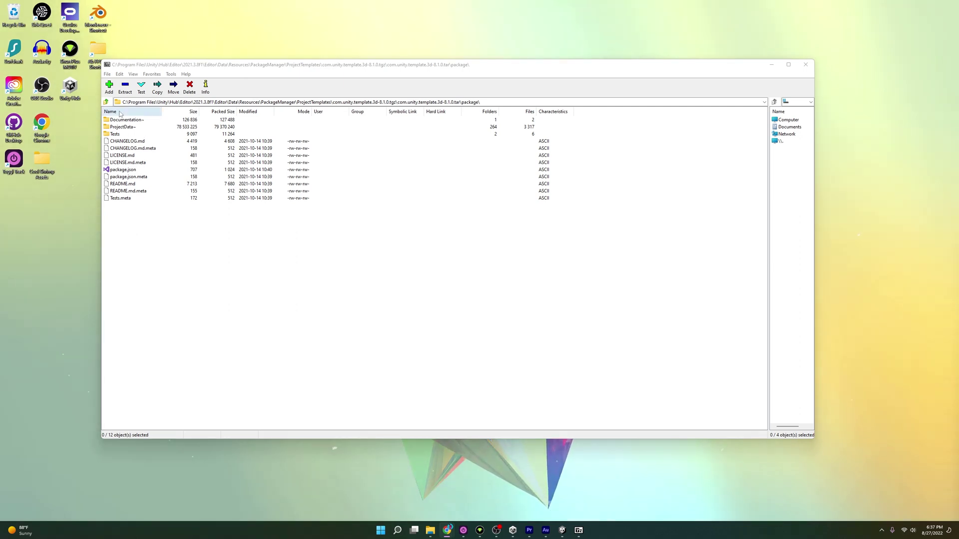
{"action": "left_click", "coordinate": [106, 103]}
Open package.json from the extracted package folder in Visual Studio
{"action": "right_click", "coordinate": [119, 119]}
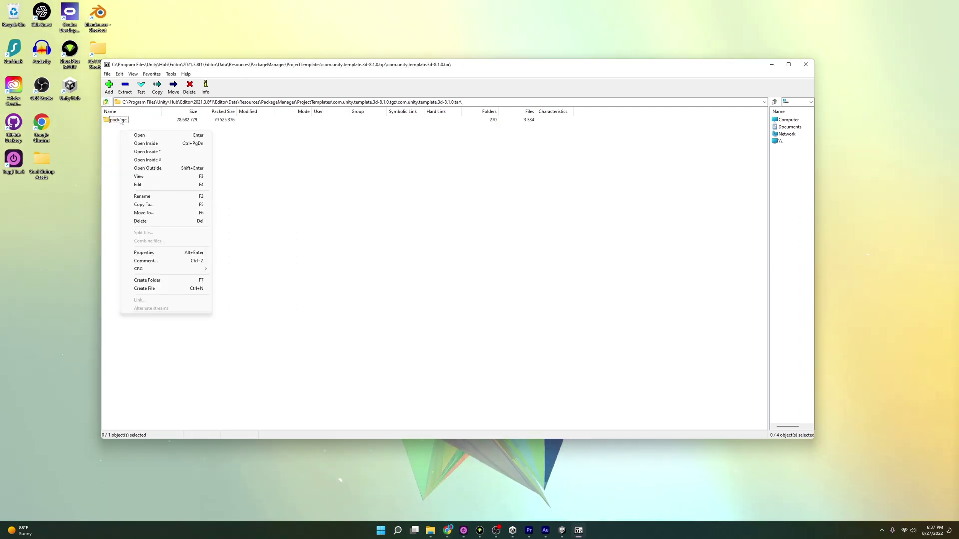
{"action": "left_click", "coordinate": [119, 119]}
{"action": "right_click", "coordinate": [120, 120]}
{"action": "left_click_drag", "start_coordinate": [122, 122], "coordinate": [339, 223], "text": "alt"}
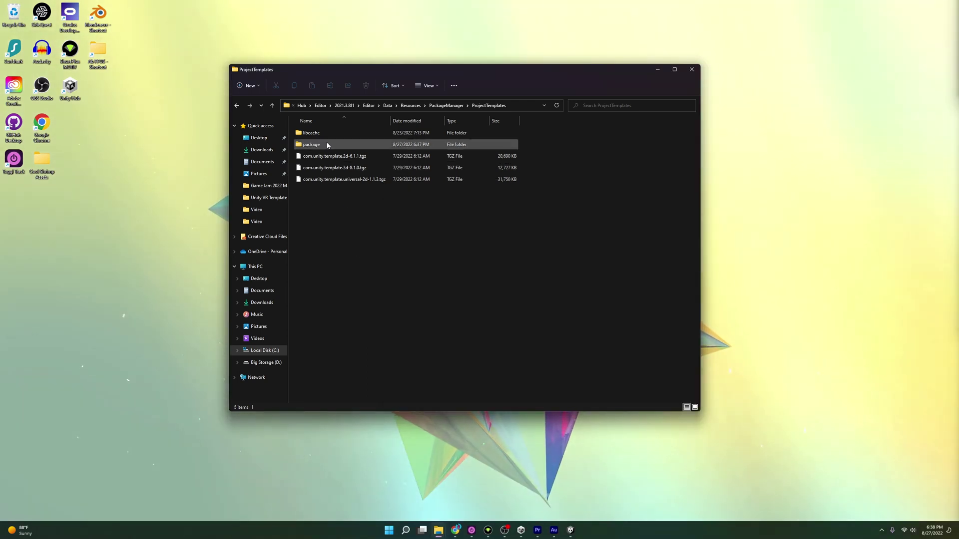
{"action": "double_click", "coordinate": [327, 144]}
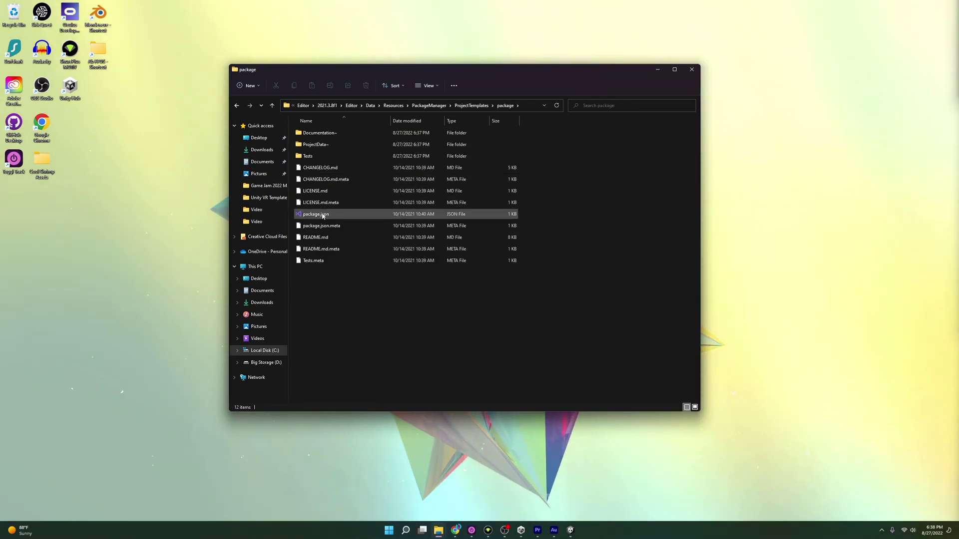
{"action": "double_click", "coordinate": [345, 214]}
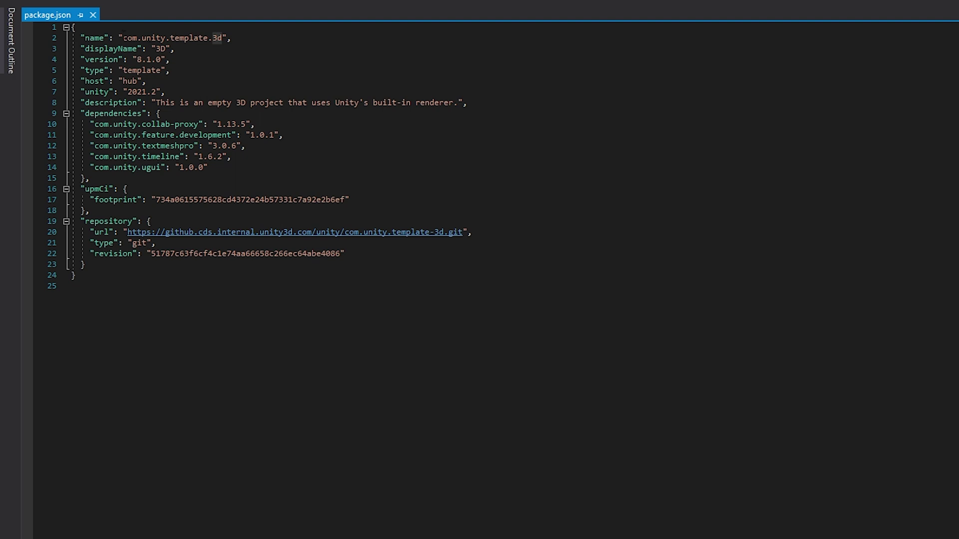
Rename the template to com.unity.template.vrshrimptemplate with display name 'VR Shrimp Template' and save
{"action": "left_click", "coordinate": [219, 38]}
{"action": "key", "text": "ctrl+shift+Left"}
{"action": "type", "text": "vr"}
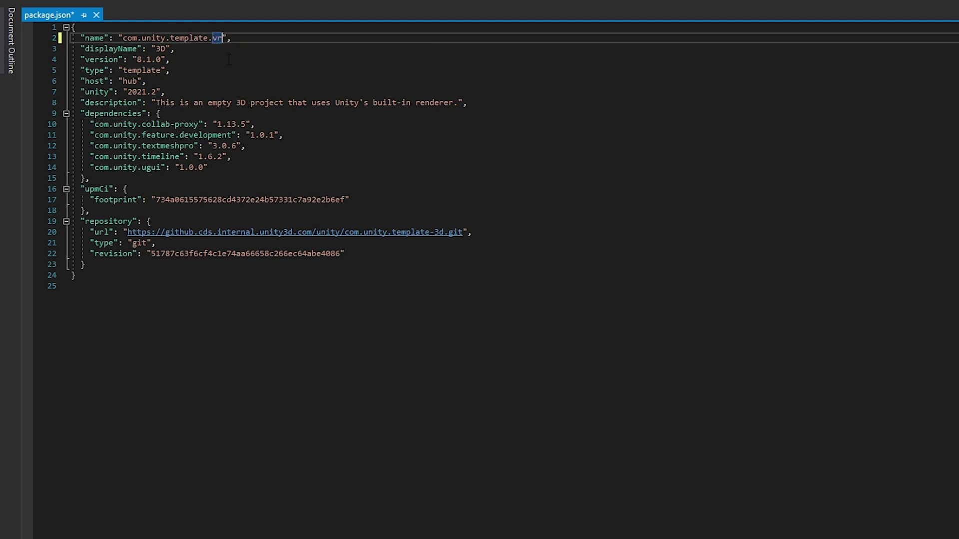
{"action": "type", "text": "shrimptem"}
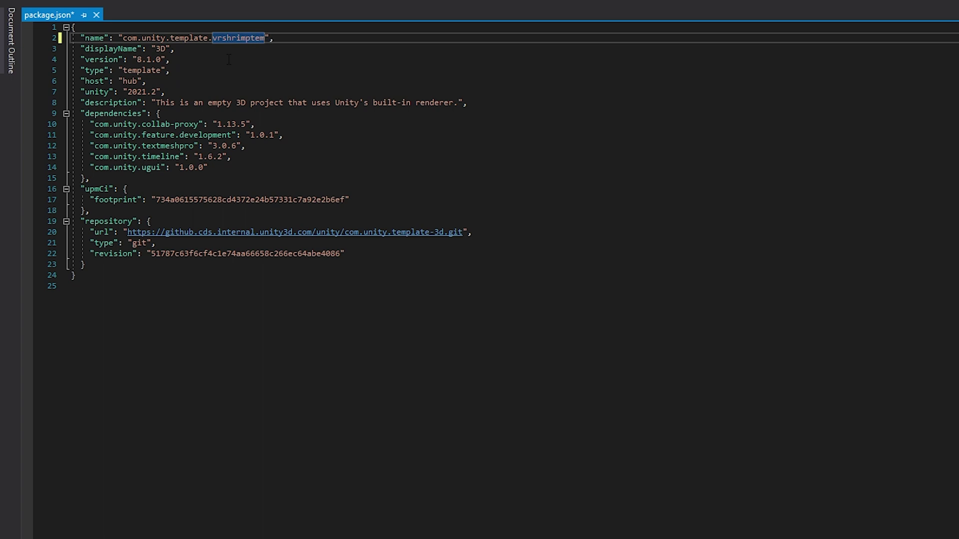
{"action": "type", "text": "plate"}
{"action": "double_click", "coordinate": [160, 49]}
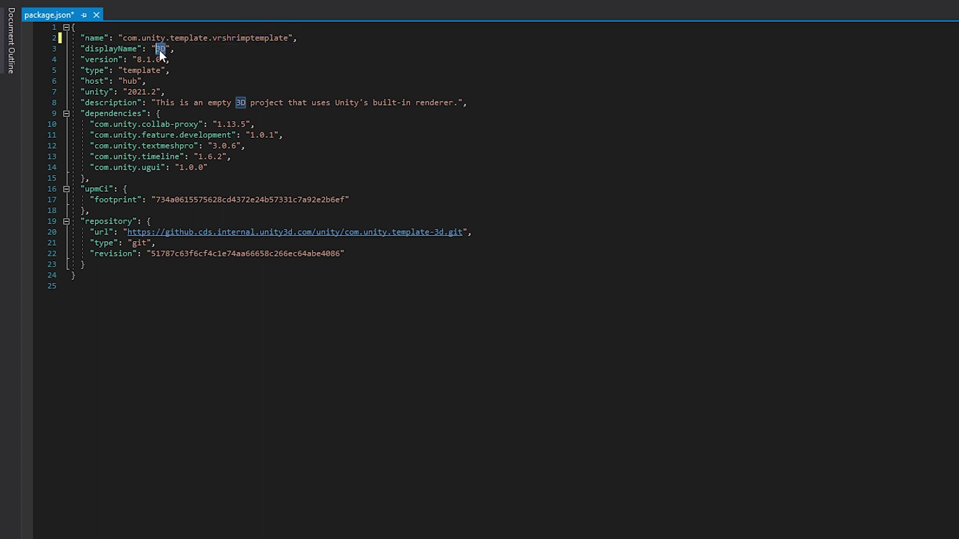
{"action": "type", "text": "VR Shrimp "}
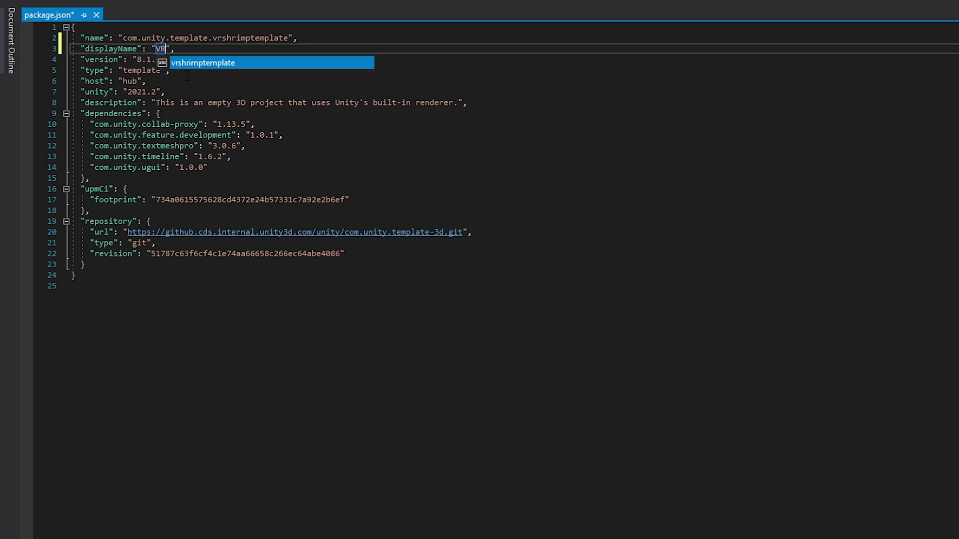
{"action": "type", "text": "Template"}
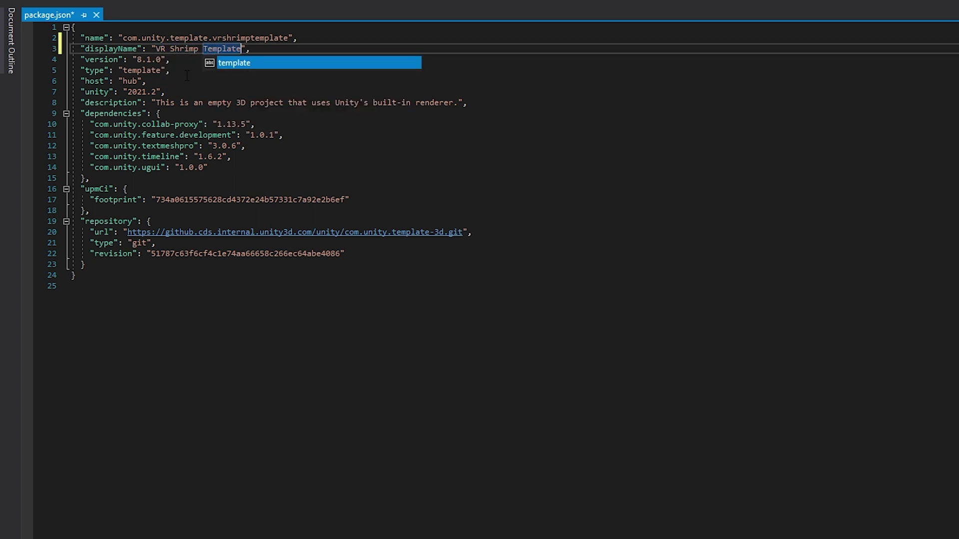
{"action": "key", "text": "ctrl+s"}
Change '3D' to 'VR/AR' in the description and save package.json
{"action": "left_click", "coordinate": [345, 124]}
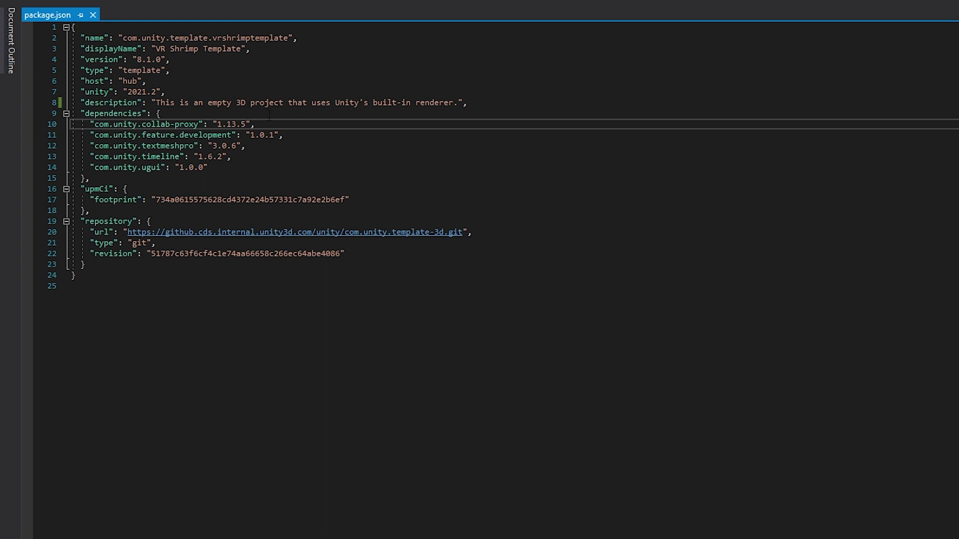
{"action": "double_click", "coordinate": [240, 102]}
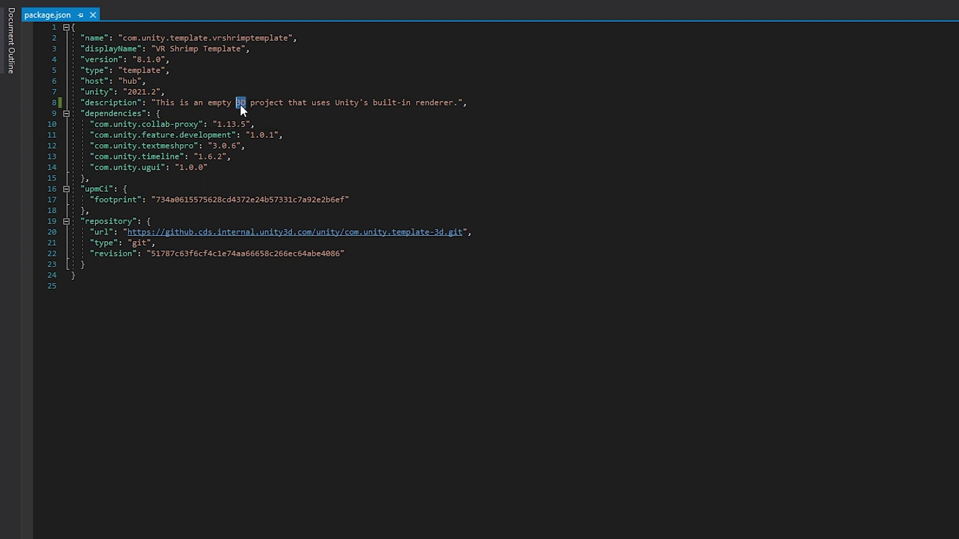
{"action": "type", "text": "VR/AR"}
{"action": "left_click", "coordinate": [568, 155]}
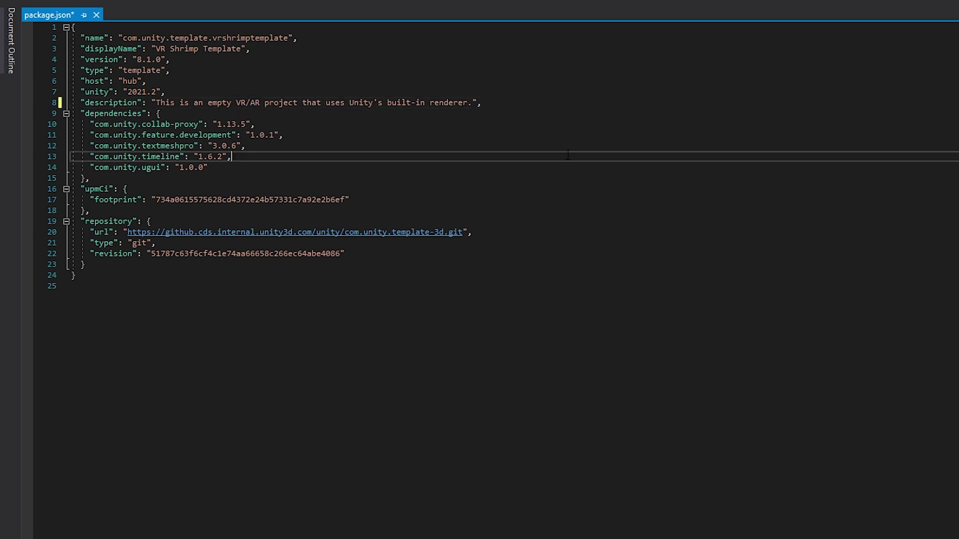
{"action": "key", "text": "ctrl+s"}
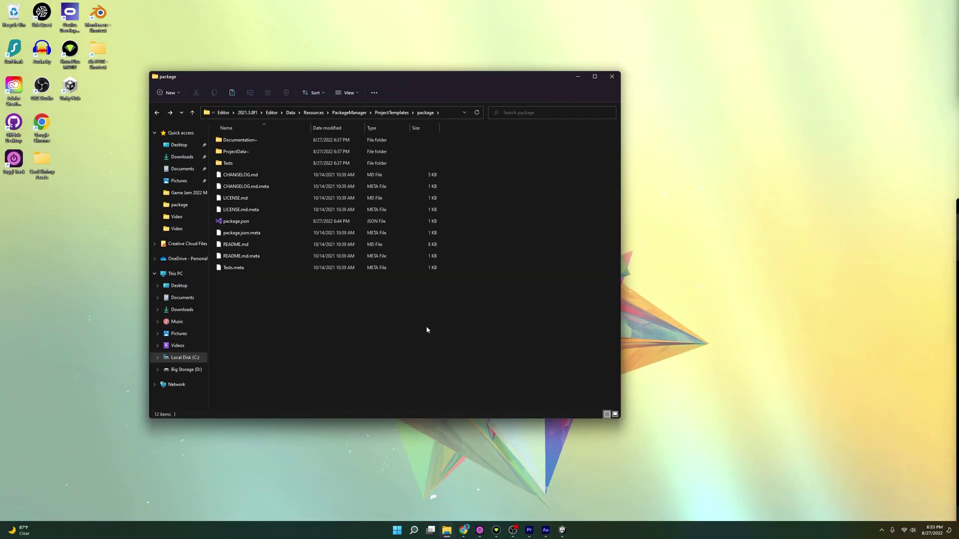
Open the template's ProjectData~ folder and reveal the VR Shrimp Template project's files in Explorer
{"action": "double_click", "coordinate": [234, 156]}
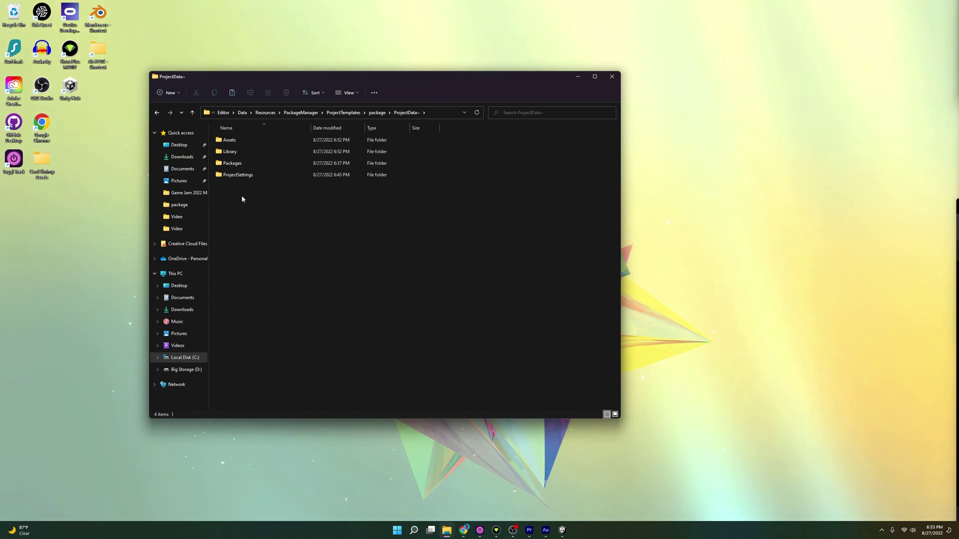
{"action": "left_click", "coordinate": [561, 532]}
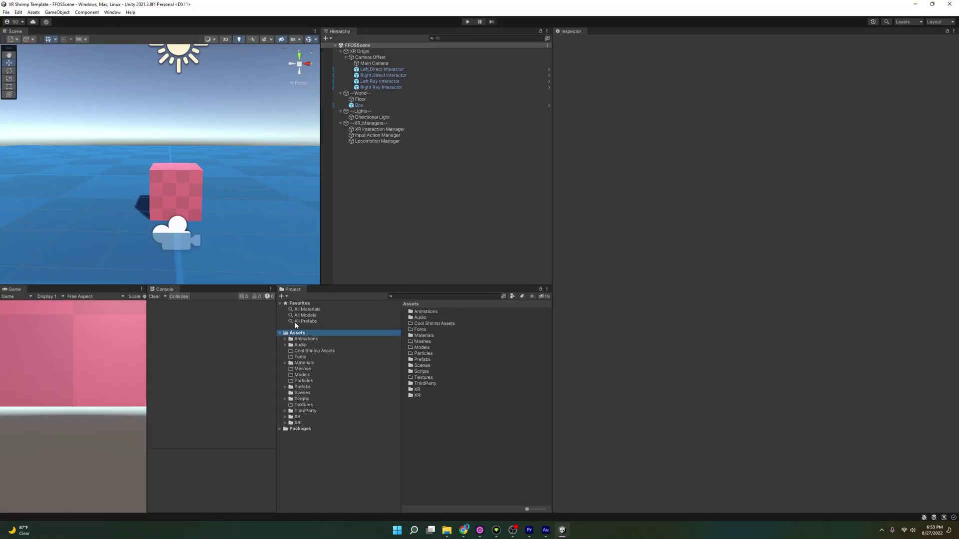
{"action": "right_click", "coordinate": [296, 325]}
{"action": "left_click", "coordinate": [319, 130]}
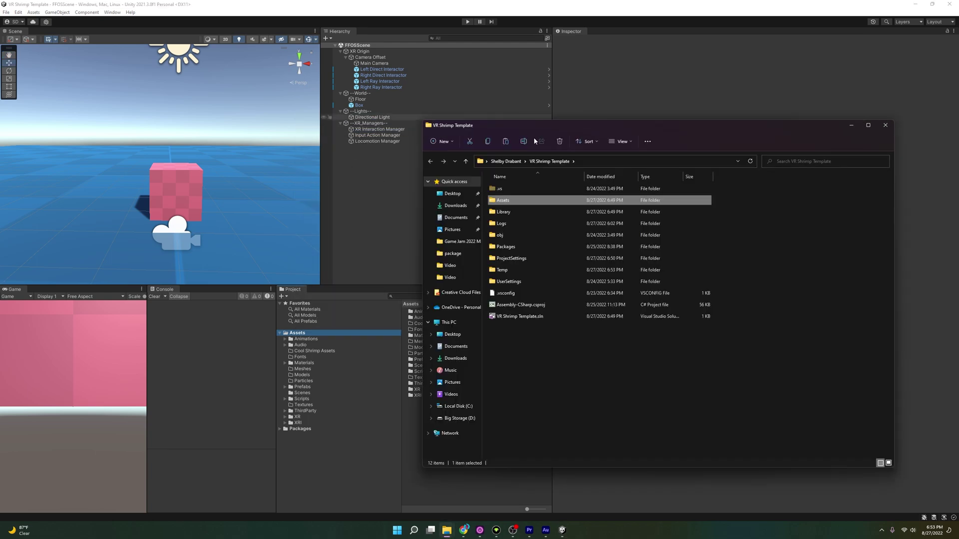
{"action": "left_click", "coordinate": [915, 4]}
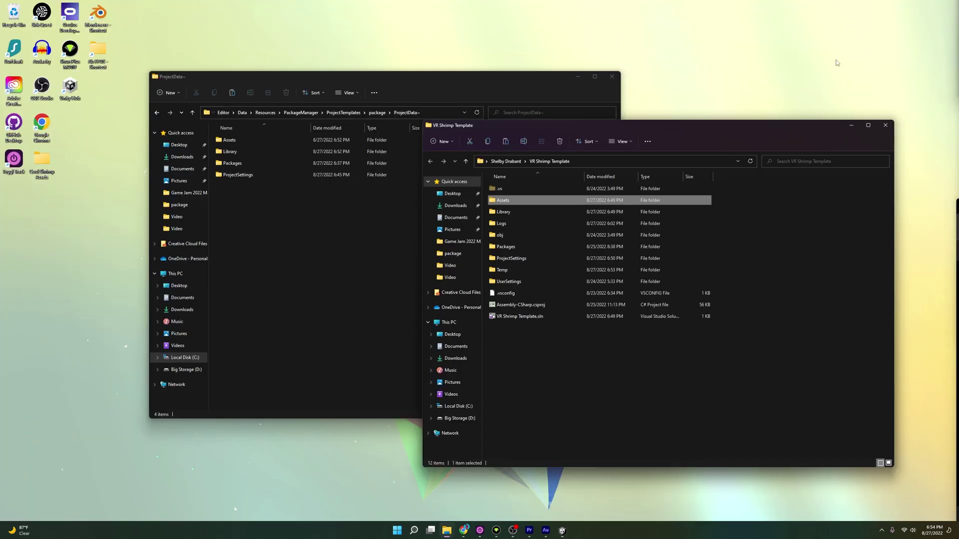
Select the project's four folders, then delete the template's four old folders from ProjectData~
{"action": "left_click", "coordinate": [503, 211], "text": "ctrl"}
{"action": "left_click", "coordinate": [506, 247], "text": "ctrl"}
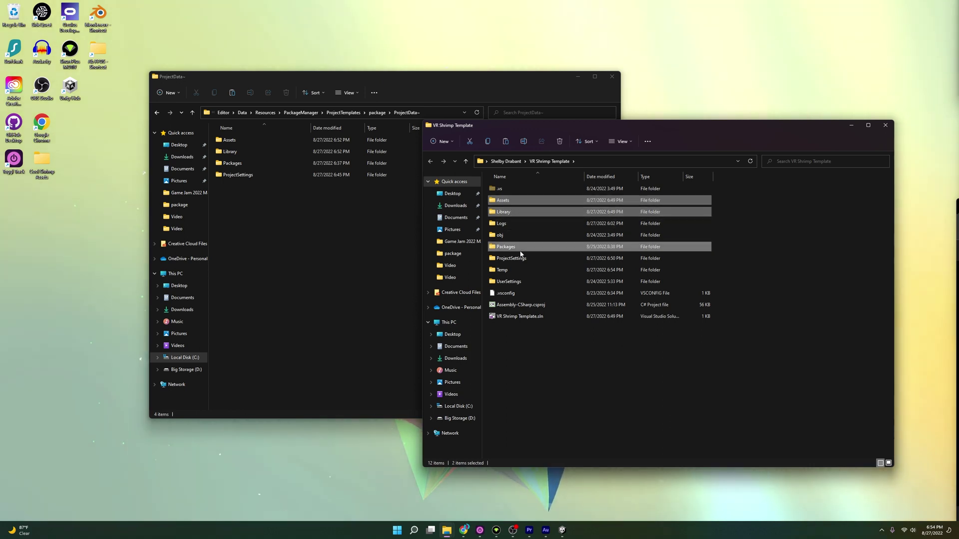
{"action": "left_click", "coordinate": [520, 258], "text": "ctrl"}
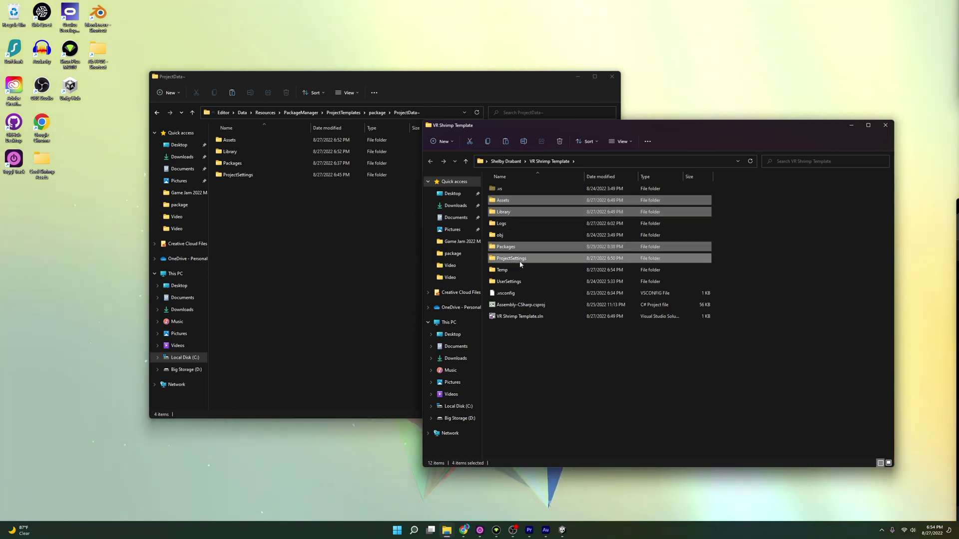
{"action": "left_click", "coordinate": [316, 225]}
{"action": "left_click_drag", "start_coordinate": [313, 222], "coordinate": [241, 154]}
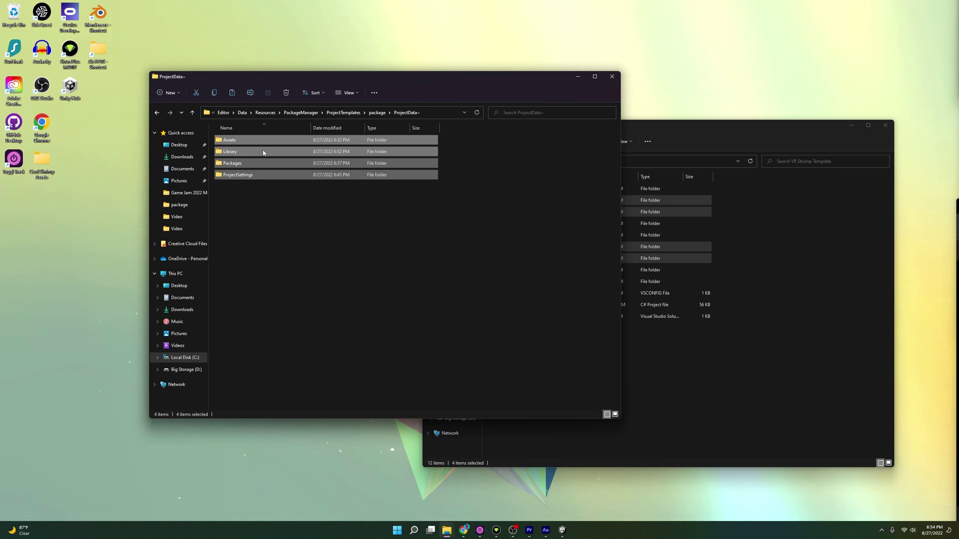
{"action": "key", "text": "Delete"}
Copy the project's Assets, Library, Packages and ProjectSettings folders into ProjectData~
{"action": "left_click", "coordinate": [685, 126]}
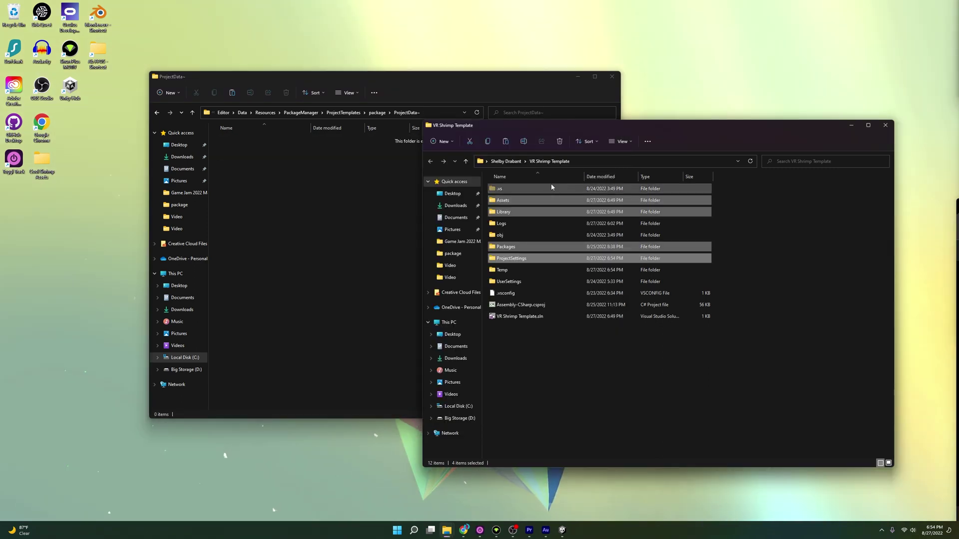
{"action": "left_click_drag", "start_coordinate": [541, 247], "coordinate": [424, 243]}
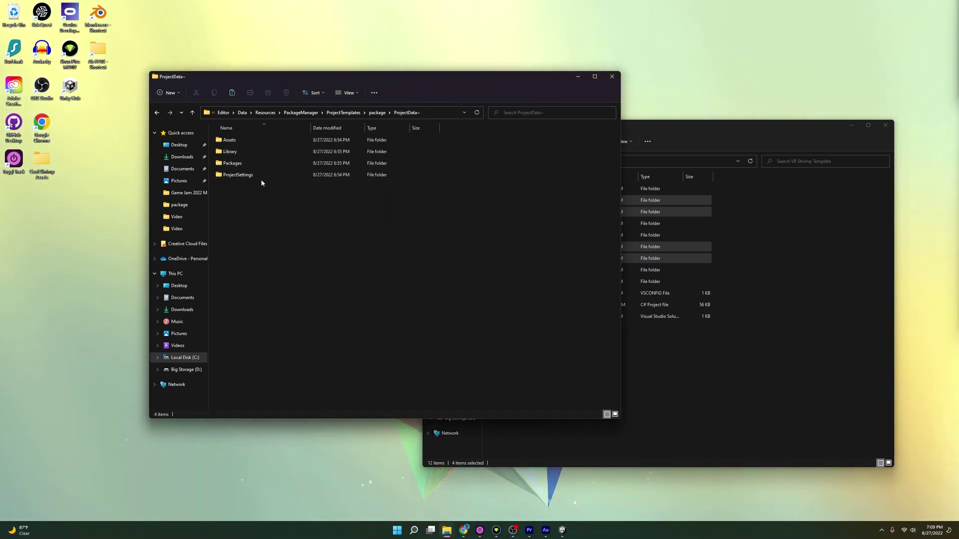
{"action": "double_click", "coordinate": [258, 175]}
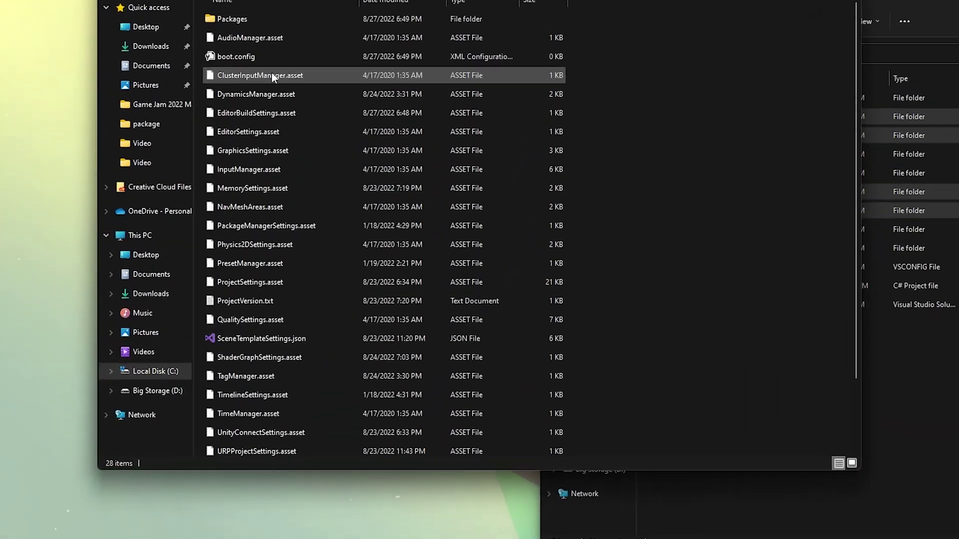
Delete ProjectVersion.txt from the copied ProjectSettings folder, leaving 27 items
{"action": "left_click", "coordinate": [321, 302]}
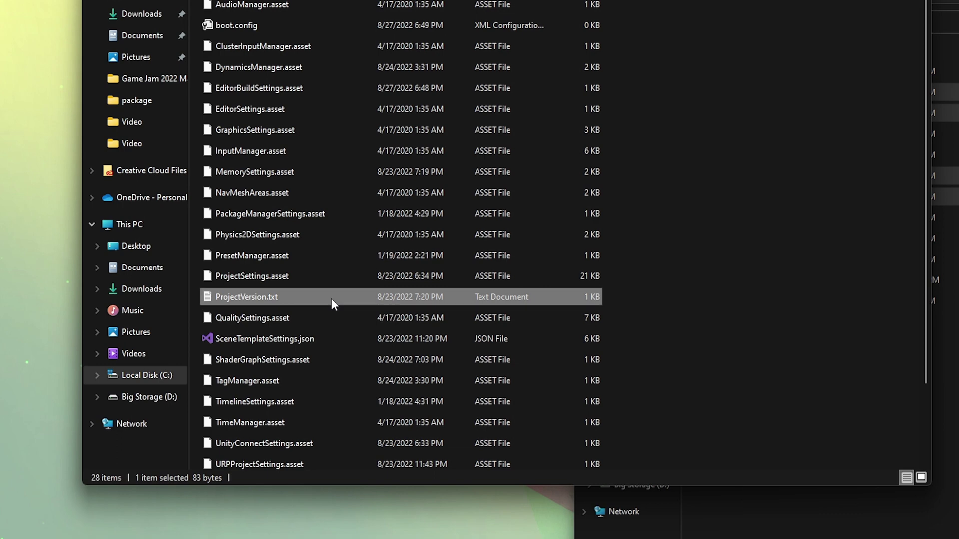
{"action": "key", "text": "Delete"}
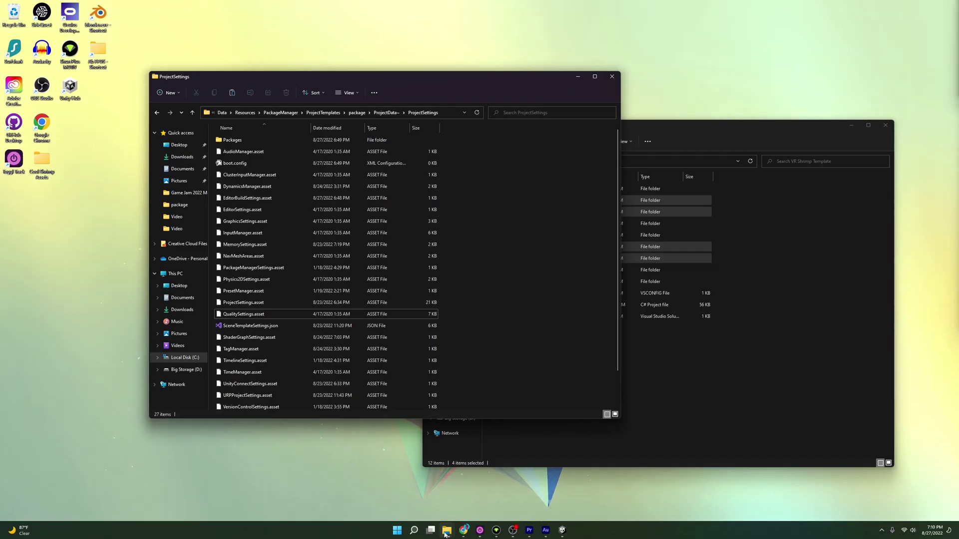
{"action": "left_click", "coordinate": [414, 530]}
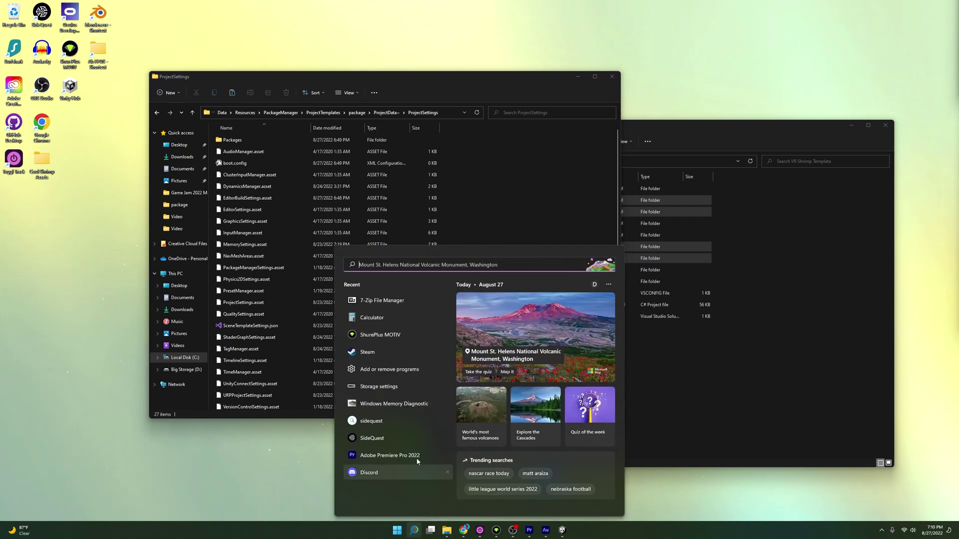
In 7-Zip File Manager, add the edited package folder to a new archive
{"action": "left_click", "coordinate": [385, 301]}
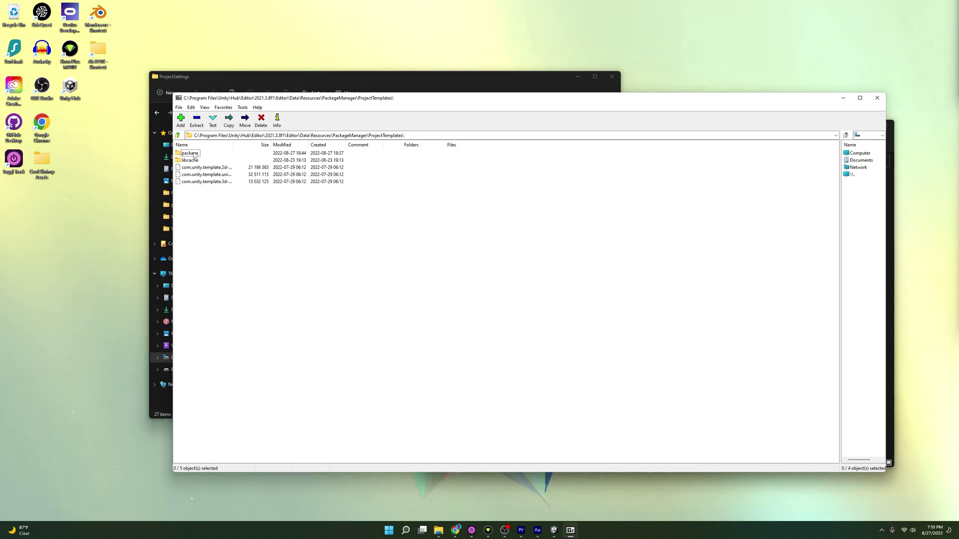
{"action": "left_click", "coordinate": [194, 155]}
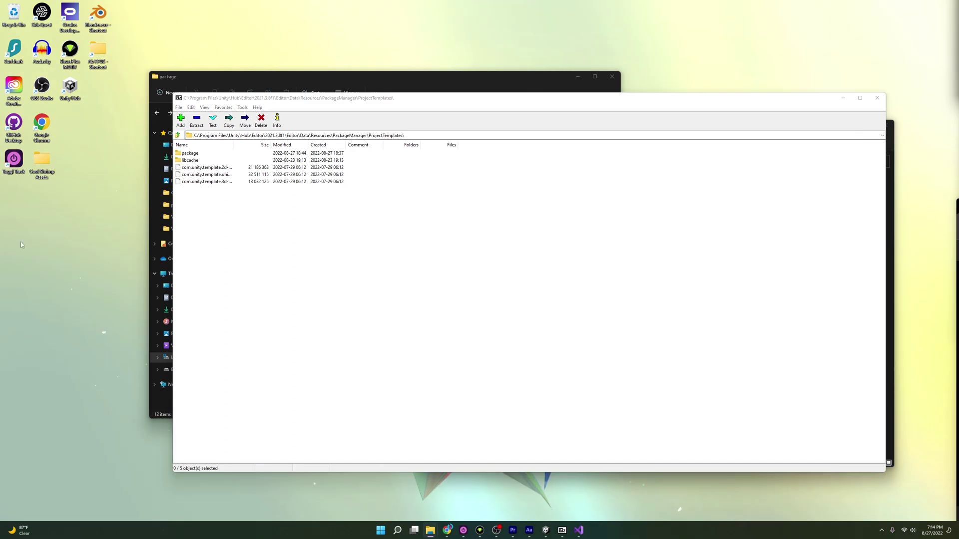
{"action": "right_click", "coordinate": [174, 147]}
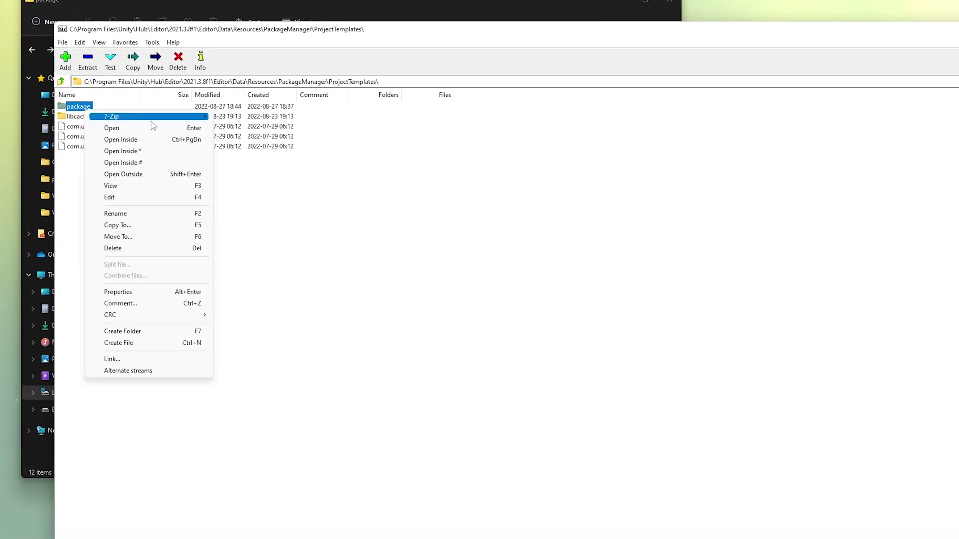
{"action": "mouse_move", "coordinate": [177, 150]}
{"action": "left_click", "coordinate": [325, 117]}
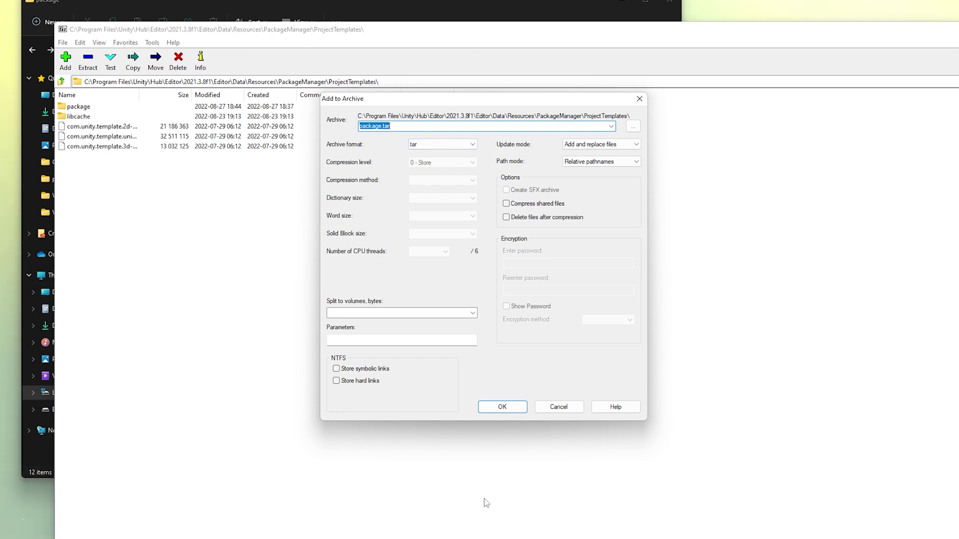
Select the template name com.unity.template.vrshrimptemplate in package.json to reuse as the archive name
{"action": "key", "text": "alt+Tab"}
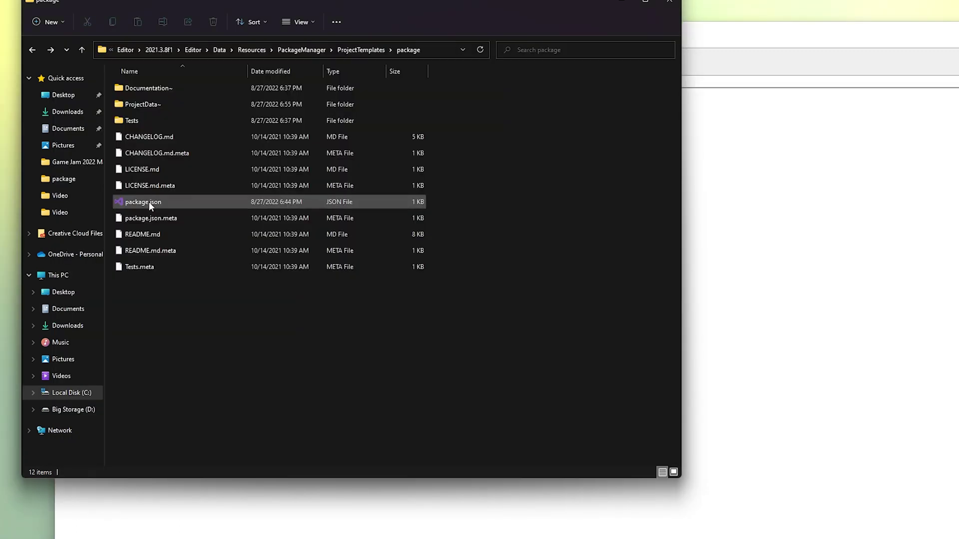
{"action": "left_click", "coordinate": [818, 213]}
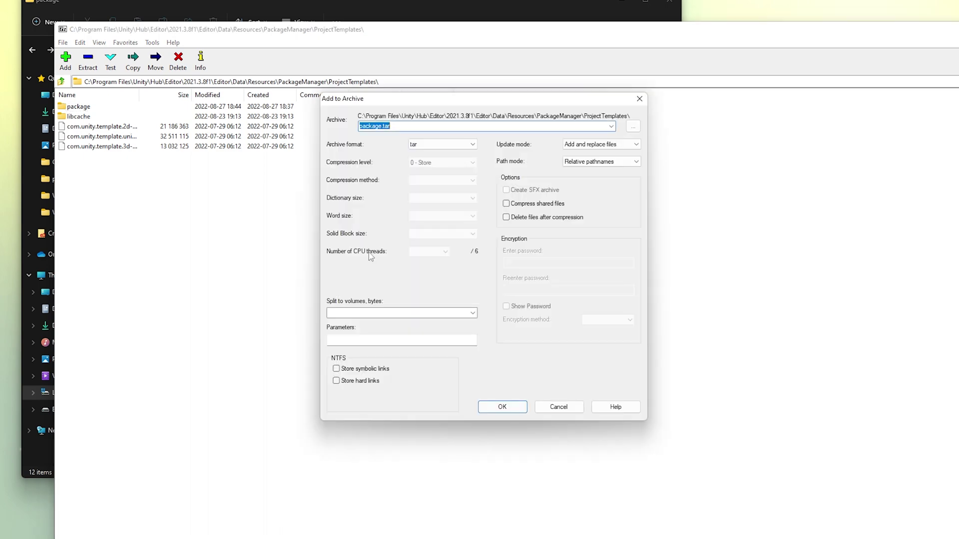
{"action": "left_click", "coordinate": [314, 20]}
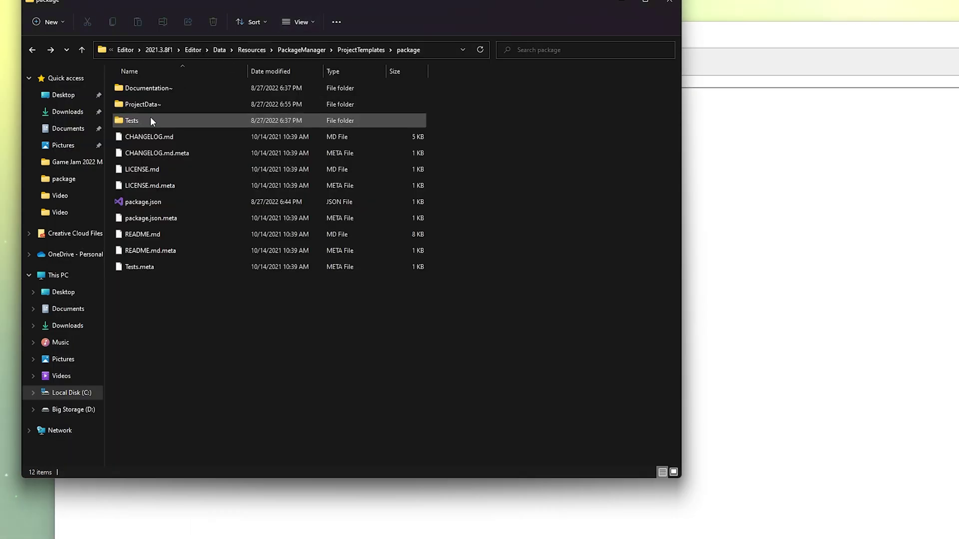
{"action": "double_click", "coordinate": [150, 206]}
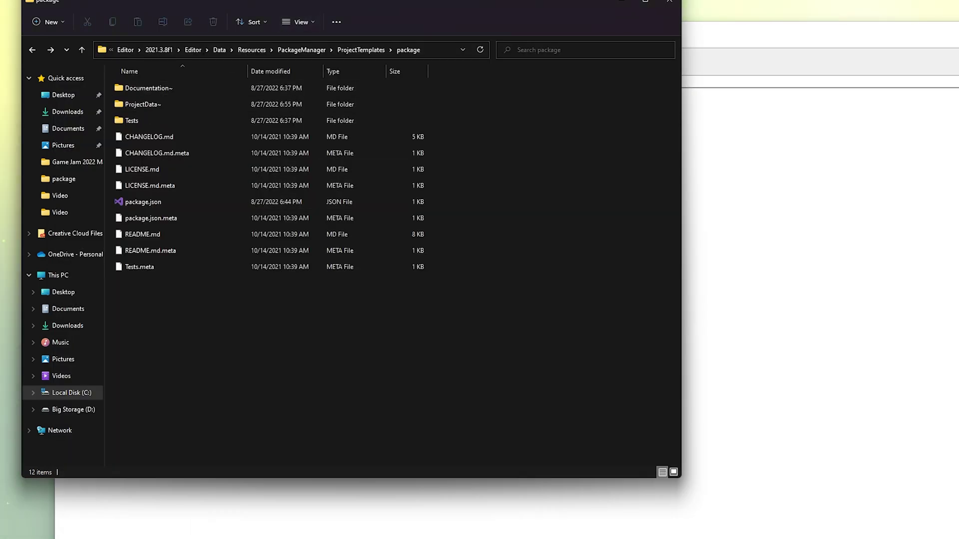
{"action": "left_click", "coordinate": [130, 54]}
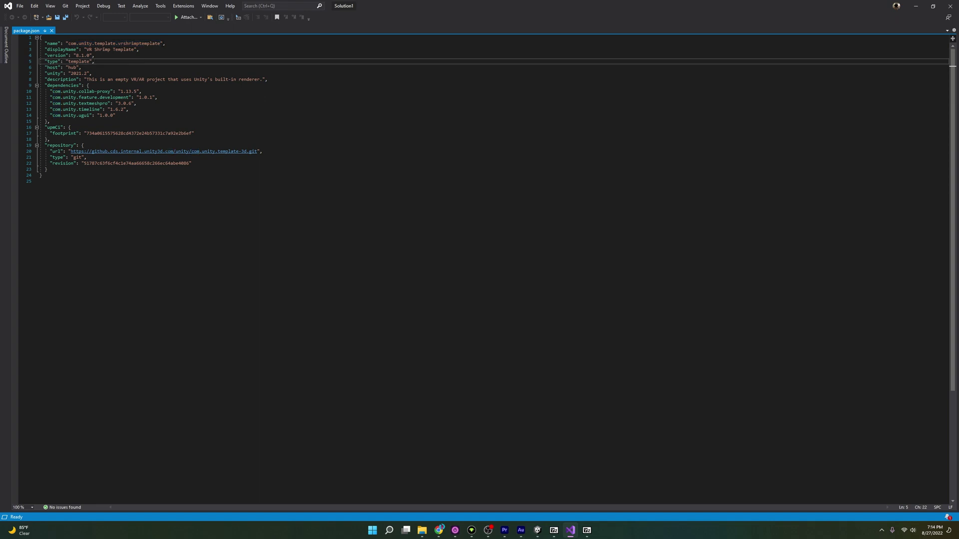
{"action": "left_click_drag", "start_coordinate": [163, 44], "coordinate": [67, 43]}
{"action": "key", "text": "ctrl+c"}
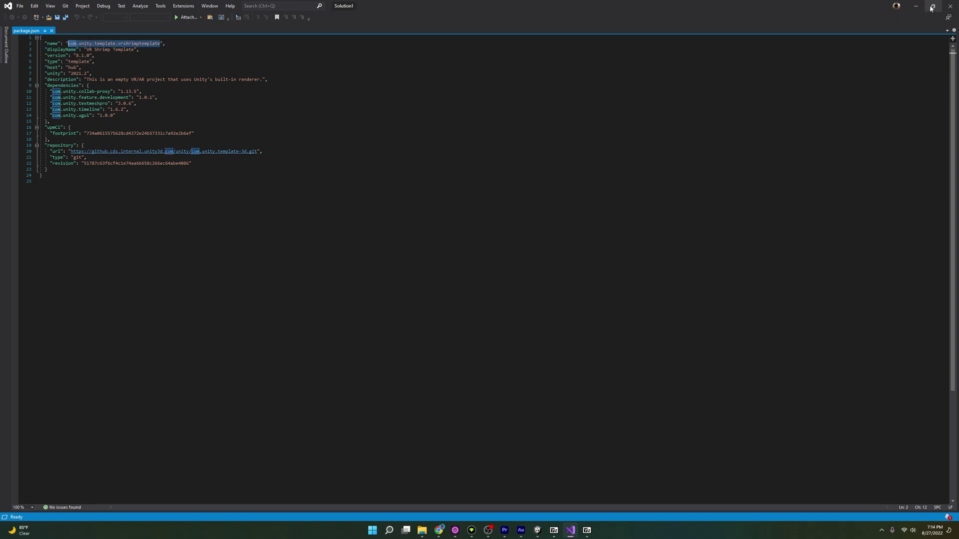
{"action": "left_click", "coordinate": [932, 6]}
Name the archive com.unity.template.vrshrimptemplate.tgz and create it in ProjectTemplates
{"action": "left_click", "coordinate": [587, 530]}
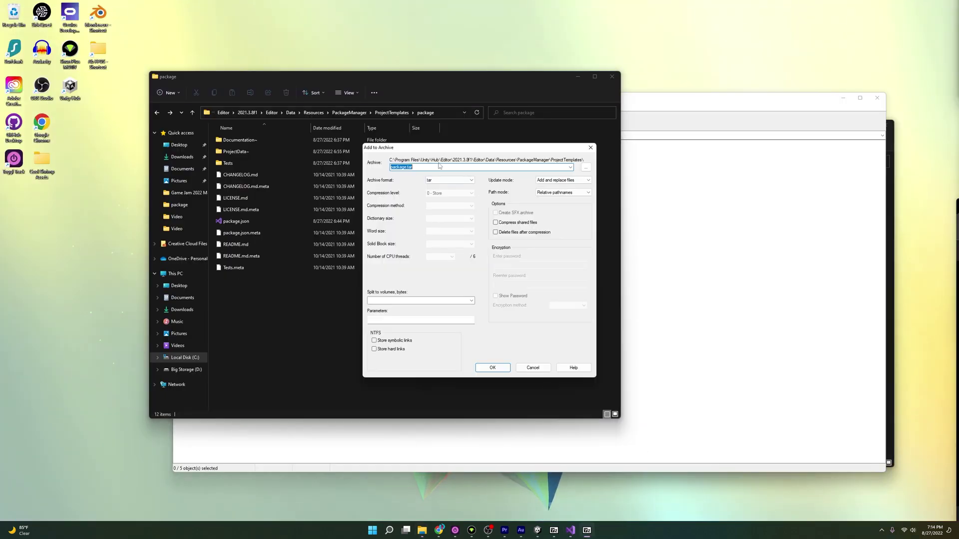
{"action": "left_click", "coordinate": [421, 166]}
{"action": "key", "text": "ctrl+a"}
{"action": "key", "text": "ctrl+v"}
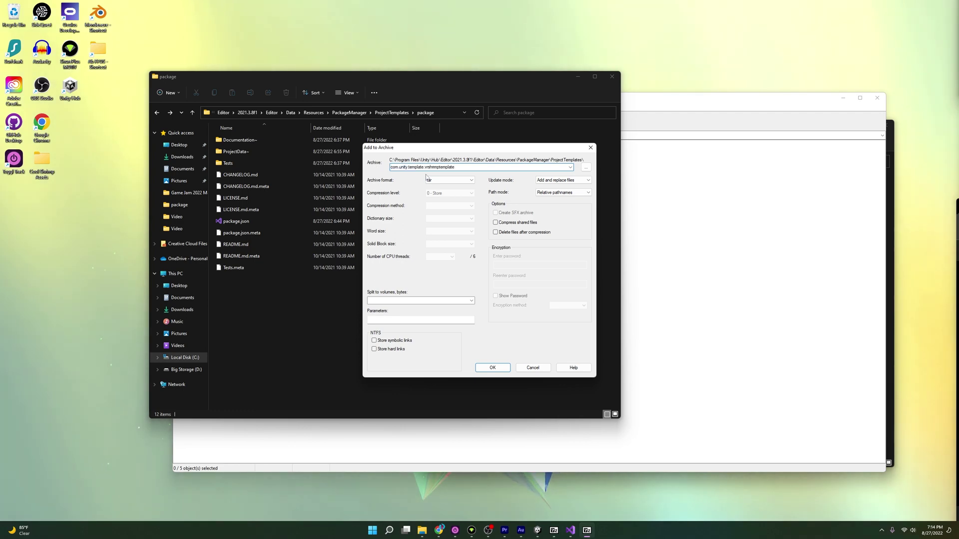
{"action": "type", "text": ".tgz"}
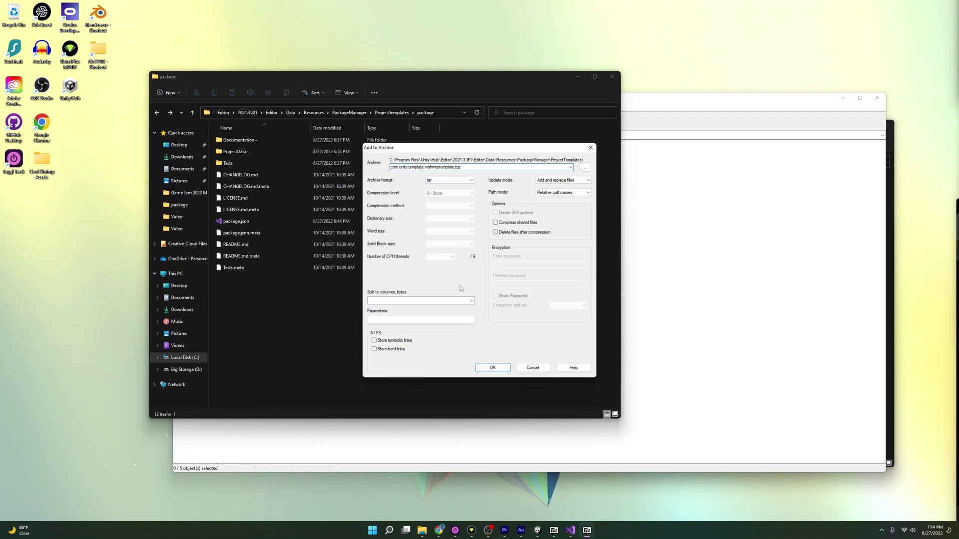
{"action": "left_click", "coordinate": [493, 367]}
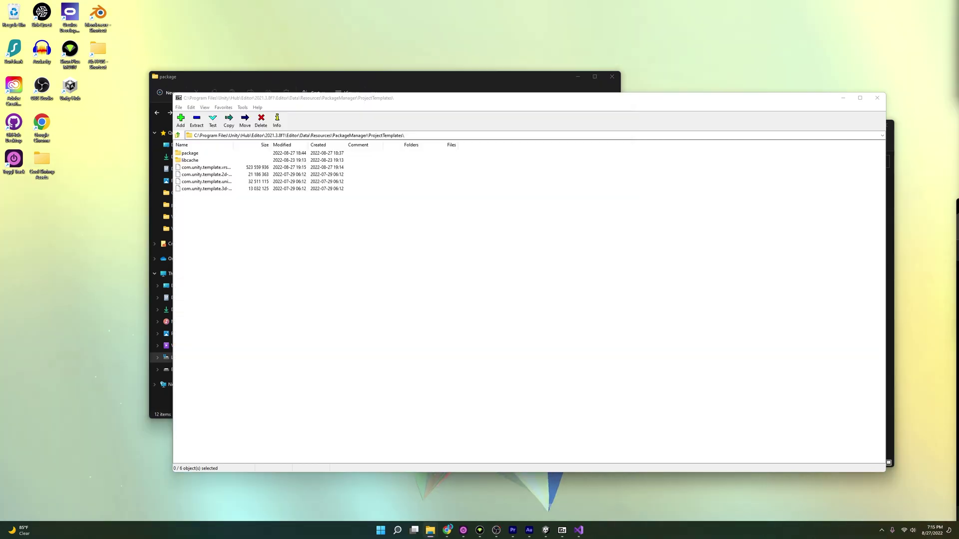
Close 7-Zip and delete the unpacked package folder from ProjectTemplates
{"action": "left_click", "coordinate": [877, 97]}
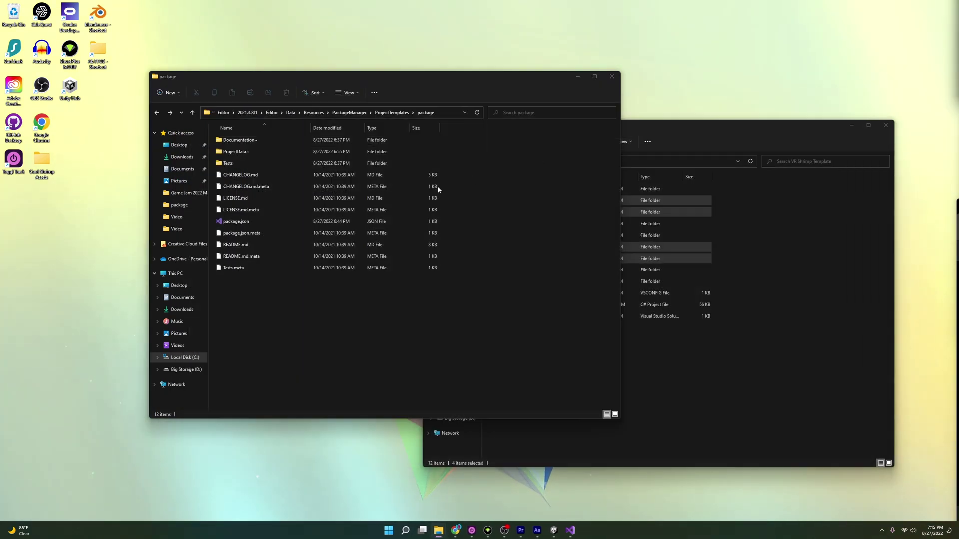
{"action": "left_click", "coordinate": [391, 112]}
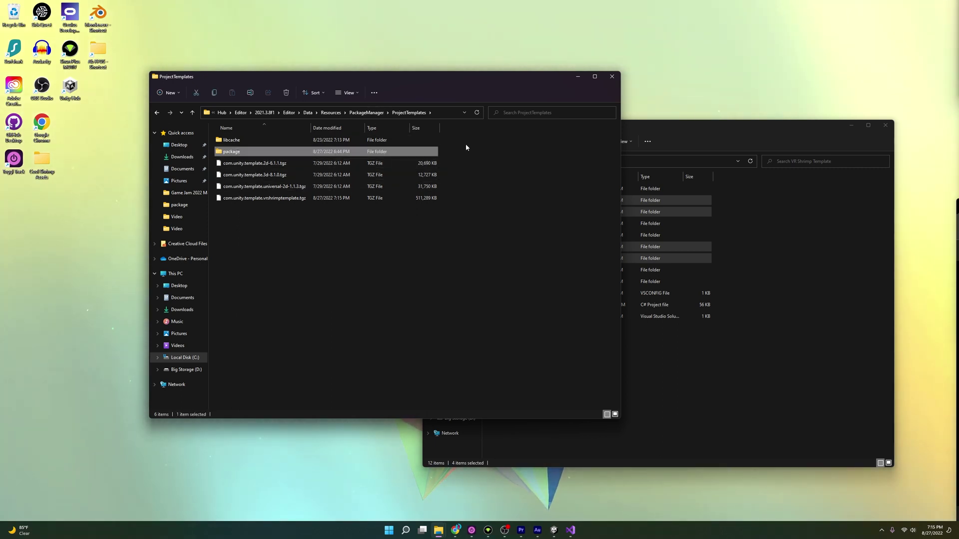
{"action": "key", "text": "Delete"}
{"action": "left_click", "coordinate": [882, 531]}
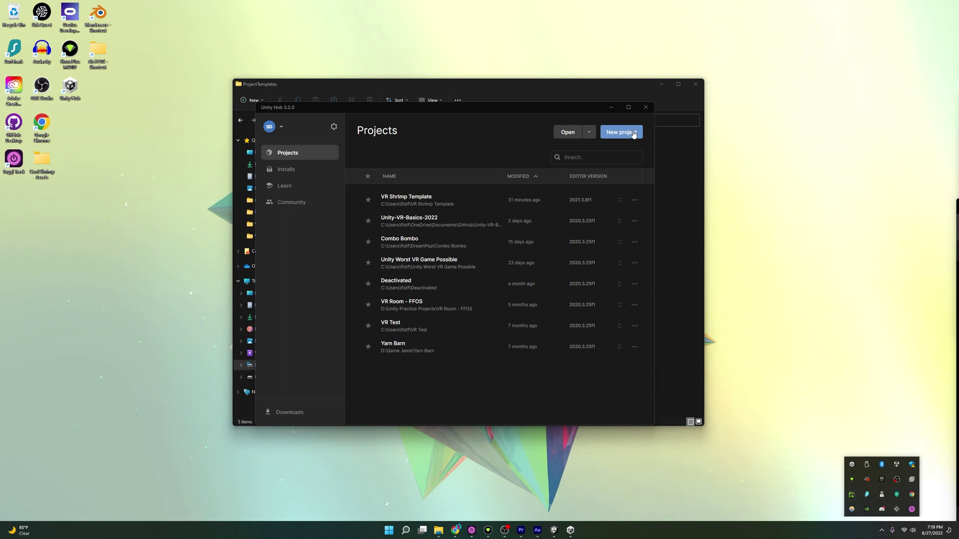
Start a new project in Unity Hub, pick VR Shrimp Template, and create My project
{"action": "left_click", "coordinate": [621, 133]}
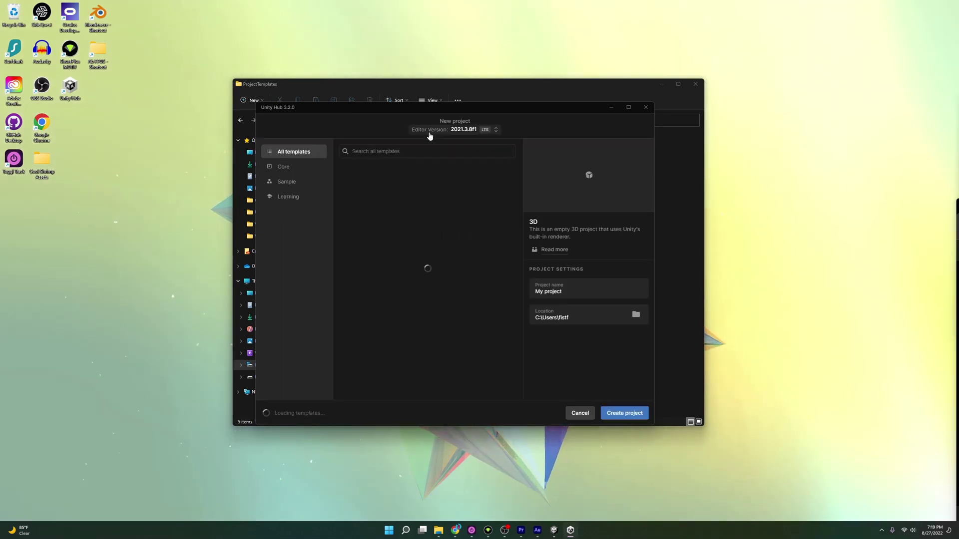
{"action": "left_click", "coordinate": [445, 264]}
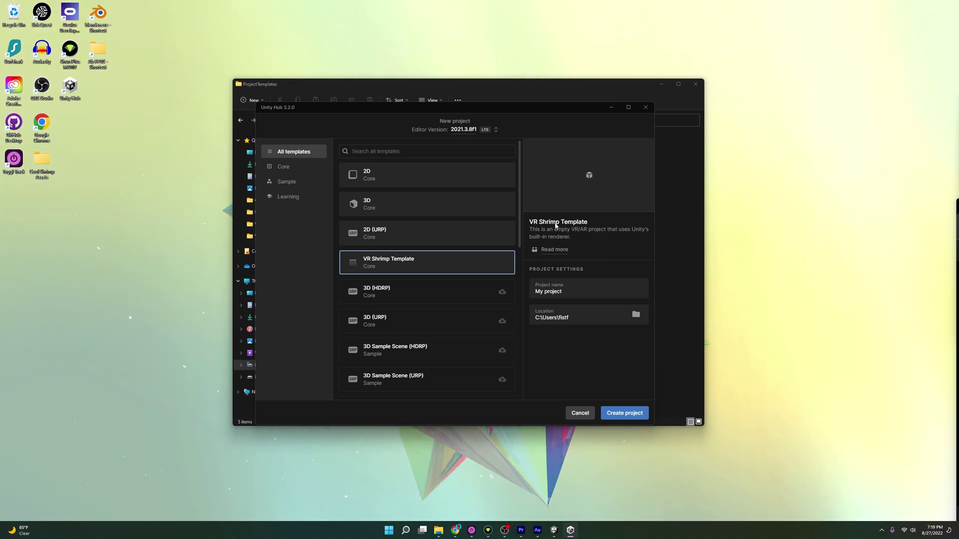
{"action": "left_click_drag", "start_coordinate": [535, 229], "coordinate": [575, 230]}
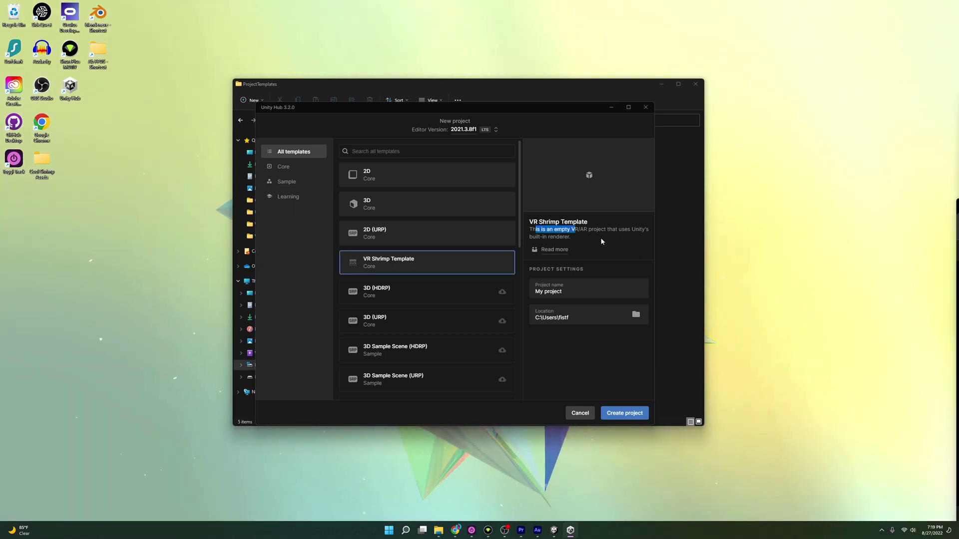
{"action": "left_click", "coordinate": [601, 238]}
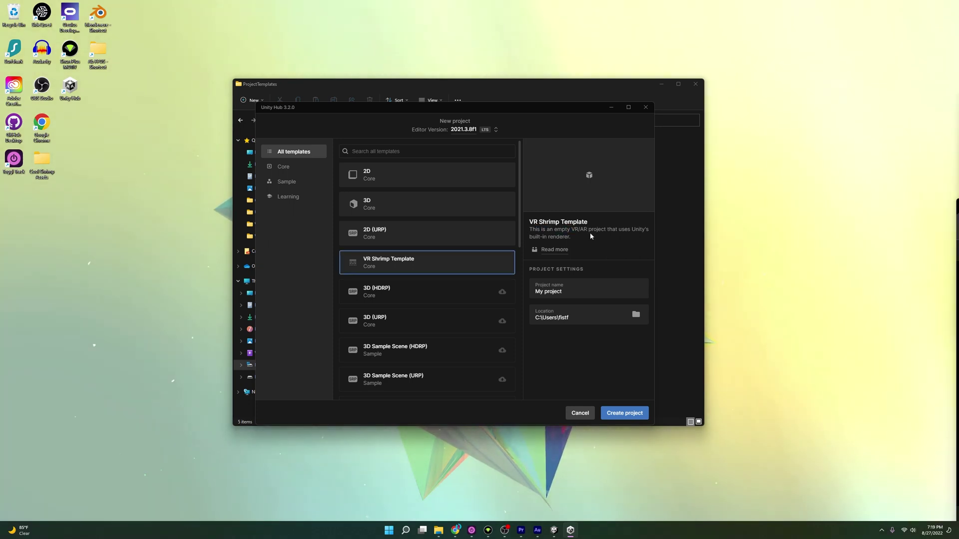
{"action": "left_click", "coordinate": [624, 413]}
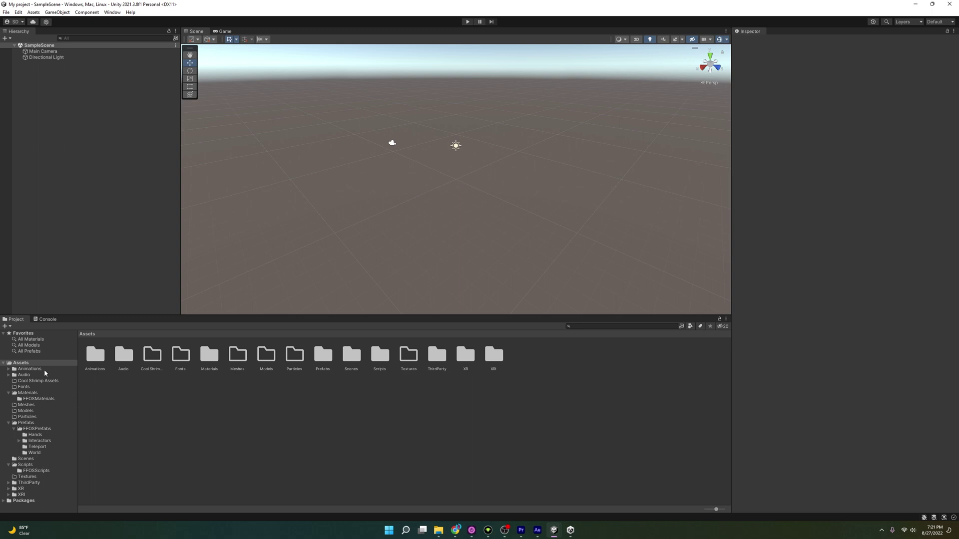
Open FFOSScene from Assets/Scenes and move the view toward the pink cube
{"action": "left_click", "coordinate": [30, 458]}
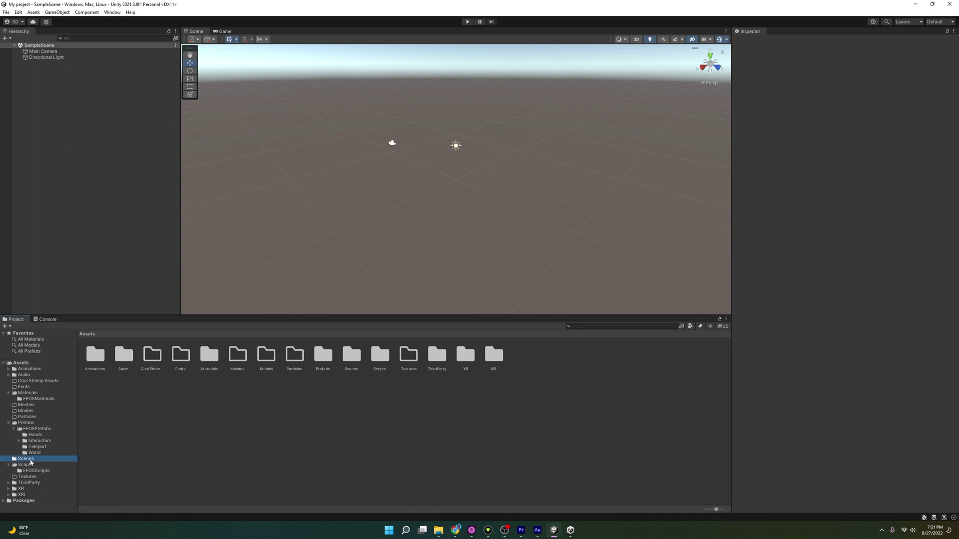
{"action": "double_click", "coordinate": [96, 354]}
{"action": "right_click_drag", "start_coordinate": [314, 230], "coordinate": [510, 120]}
{"action": "key", "text": "w"}
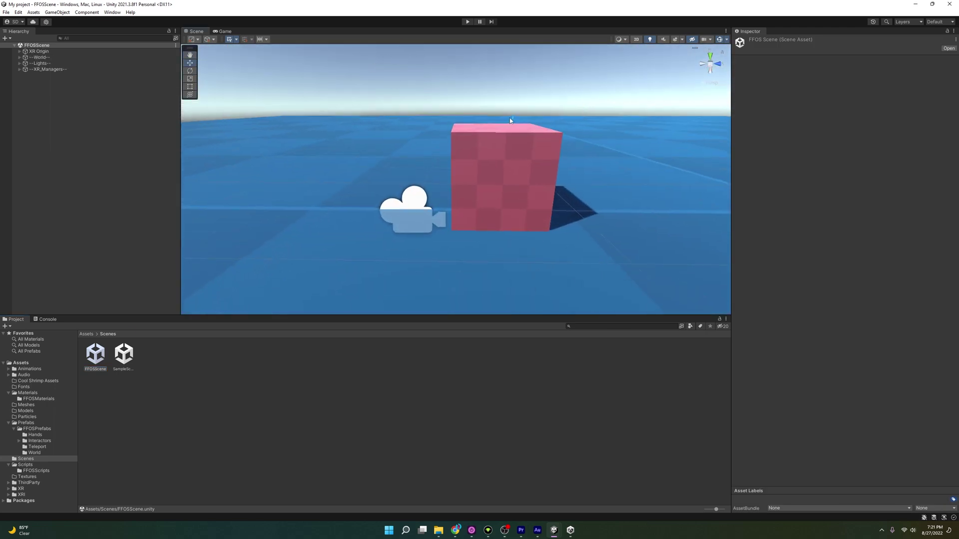
Expand XR Origin, World and XR_Managers in the Hierarchy to check their children
{"action": "left_click", "coordinate": [19, 51]}
{"action": "left_click", "coordinate": [49, 57]}
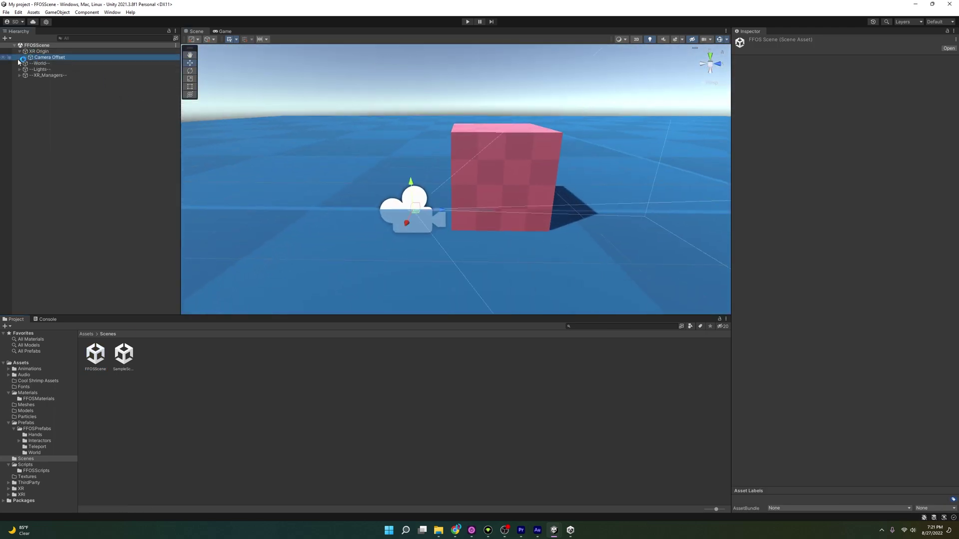
{"action": "left_click", "coordinate": [19, 69]}
{"action": "left_click", "coordinate": [20, 63]}
{"action": "left_click", "coordinate": [20, 81]}
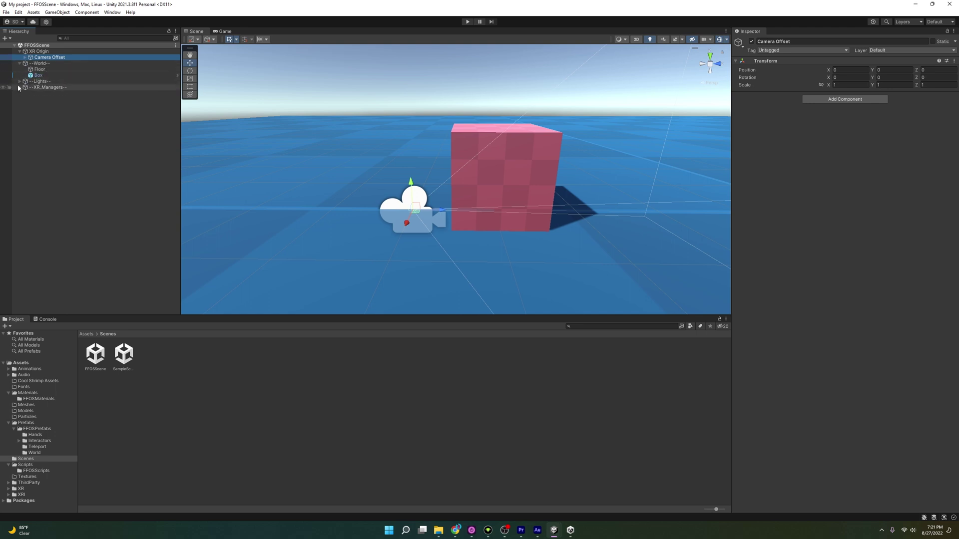
{"action": "left_click", "coordinate": [19, 87]}
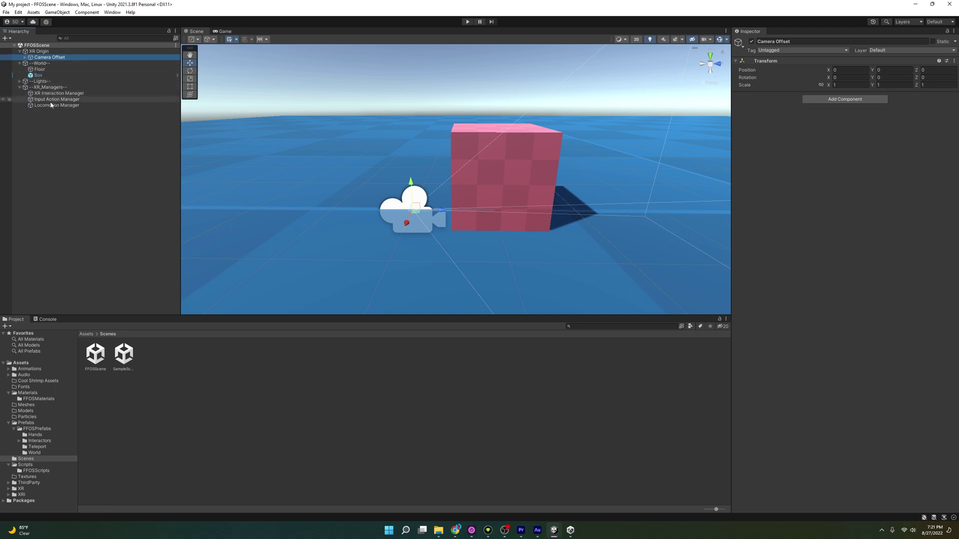